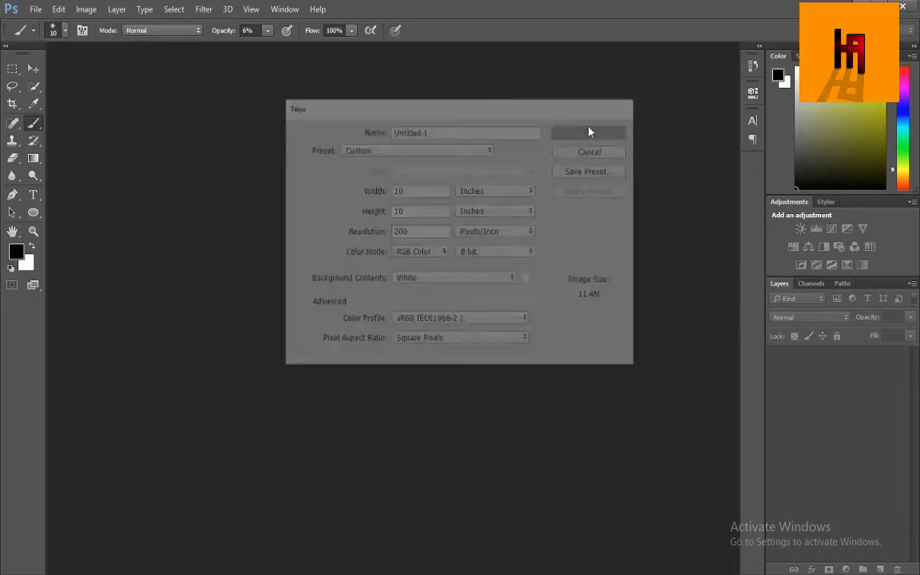
Draw a black vertical bar about 118 × 769 px and place a copy rotated 90° as a crossbar extending right from its middle.
{"action": "left_click", "coordinate": [33, 212]}
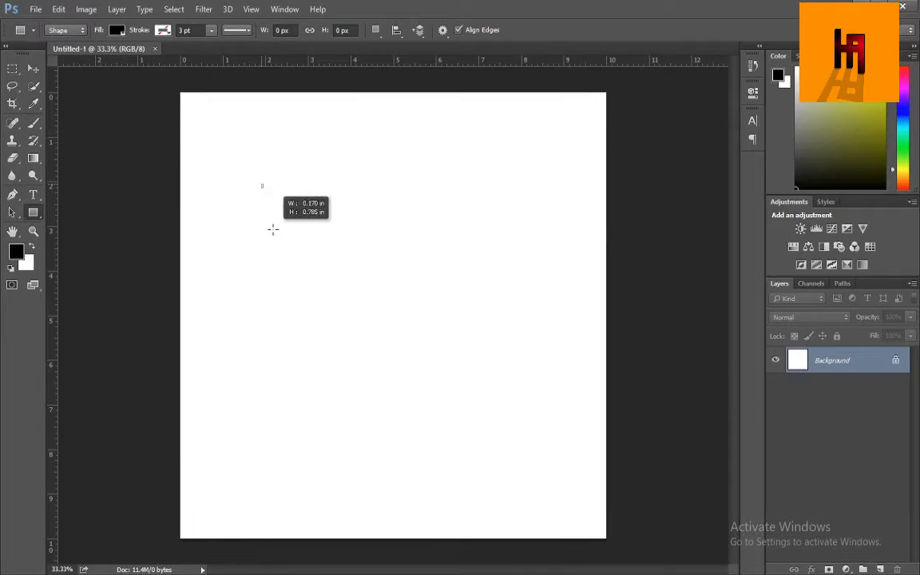
{"action": "left_click_drag", "start_coordinate": [261, 185], "coordinate": [288, 354]}
{"action": "key", "text": "ctrl+j"}
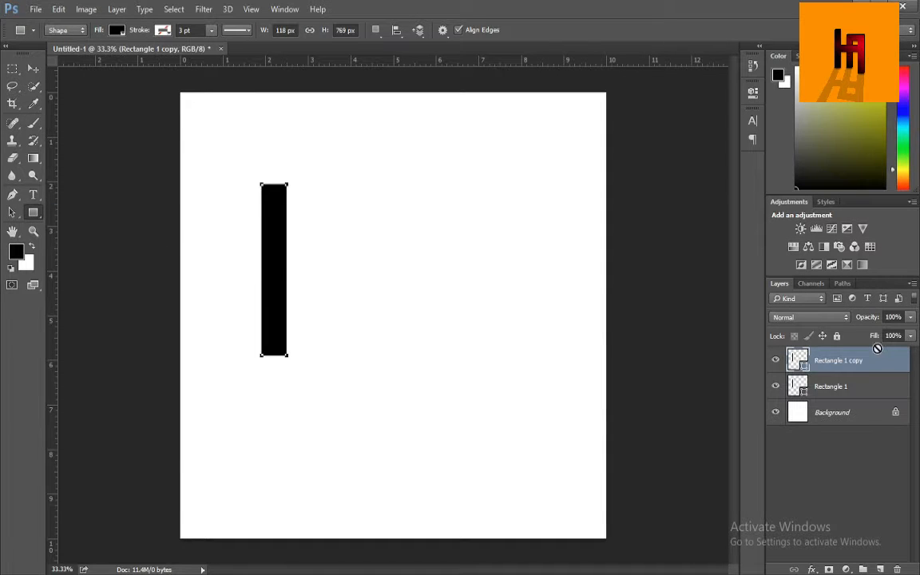
{"action": "key", "text": "ctrl+t"}
{"action": "left_click_drag", "start_coordinate": [398, 194], "coordinate": [353, 372]}
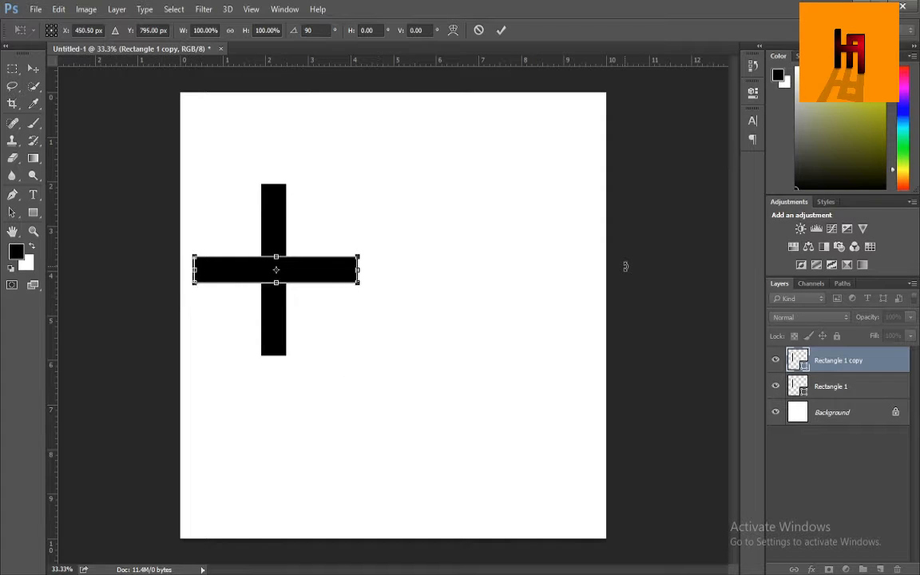
{"action": "left_click_drag", "start_coordinate": [332, 277], "coordinate": [408, 272]}
{"action": "key", "text": "Return"}
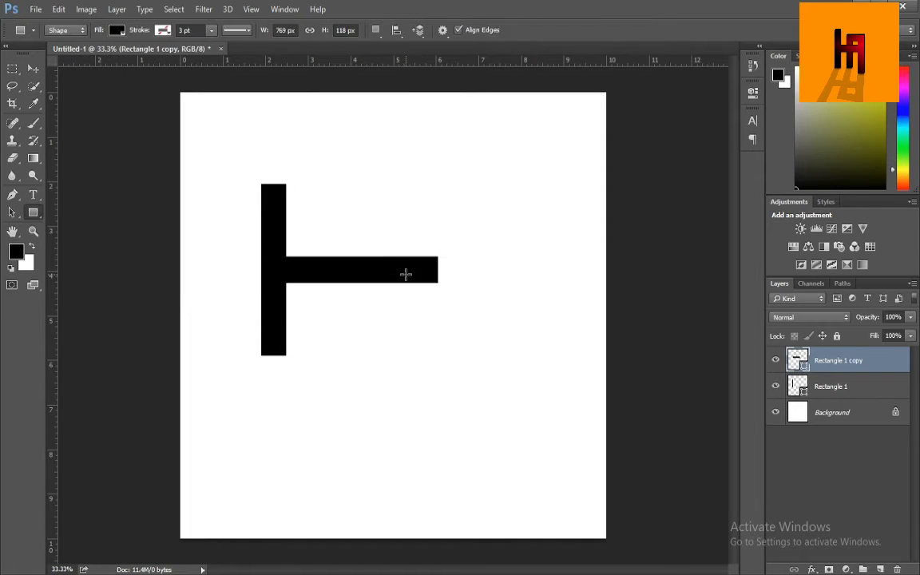
Duplicate the vertical bar and place the copy to its right, crossing the horizontal bar.
{"action": "left_click", "coordinate": [816, 387]}
{"action": "key", "text": "ctrl+j"}
{"action": "key", "text": "ctrl+t"}
{"action": "left_click_drag", "start_coordinate": [271, 250], "coordinate": [361, 172]}
{"action": "key", "text": "Return"}
Duplicate the second vertical bar, rotate the copy 90° and place it across that bar's top, extending right.
{"action": "key", "text": "ctrl+j"}
{"action": "key", "text": "ctrl+t"}
{"action": "left_click_drag", "start_coordinate": [416, 118], "coordinate": [473, 164]}
{"action": "left_click", "coordinate": [295, 30]}
{"action": "type", "text": "90"}
{"action": "key", "text": "Return"}
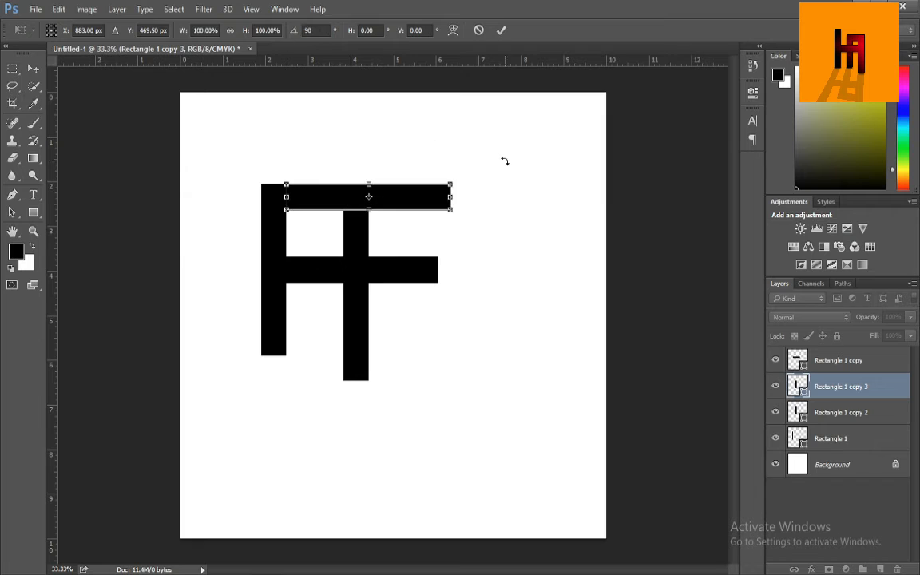
{"action": "left_click_drag", "start_coordinate": [413, 202], "coordinate": [469, 201]}
{"action": "key", "text": "Return"}
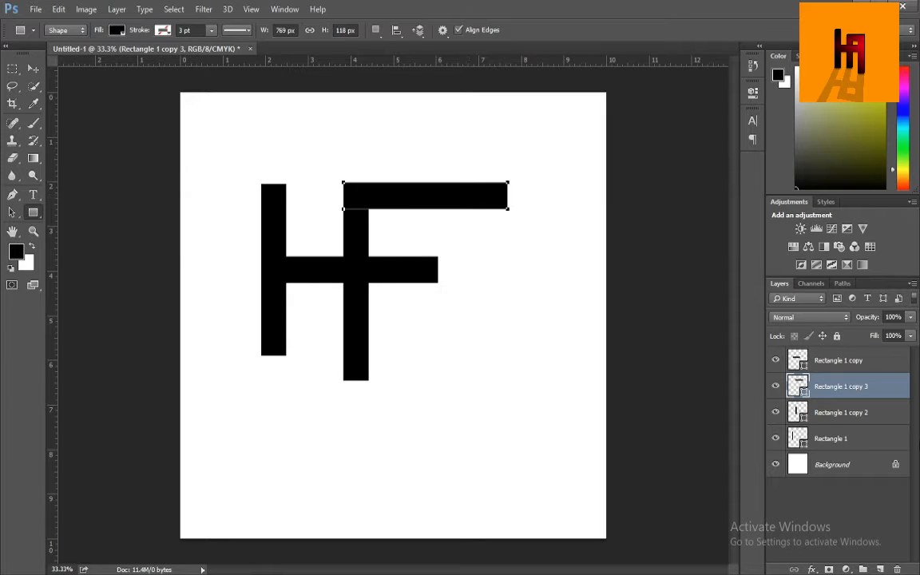
Add a horizontal guide at the tops of the bars and nudge the top horizontal bar down to line up with it.
{"action": "left_click_drag", "start_coordinate": [560, 60], "coordinate": [269, 172]}
{"action": "left_click", "coordinate": [269, 172]}
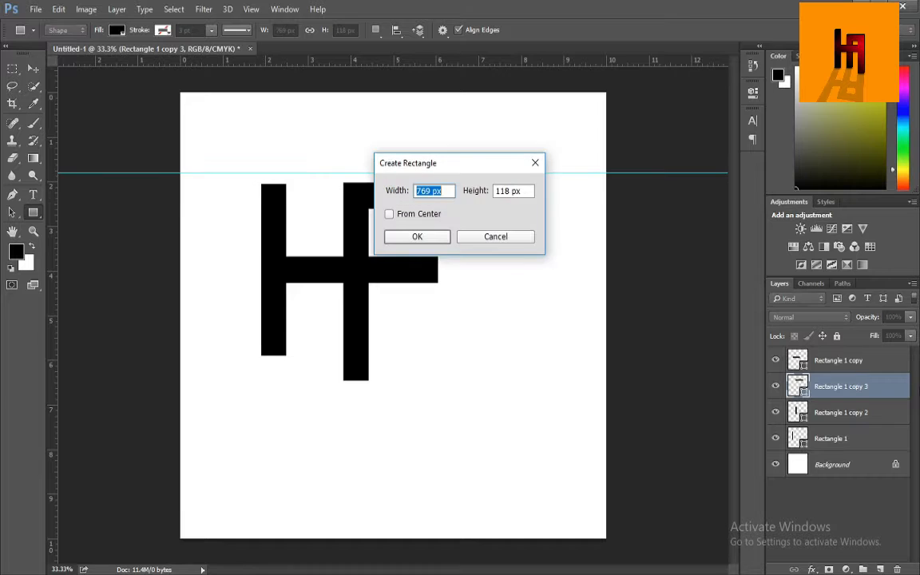
{"action": "left_click", "coordinate": [473, 241]}
{"action": "key", "text": "ctrl+t"}
{"action": "key", "text": "Down"}
{"action": "key", "text": "Down"}
{"action": "key", "text": "Return"}
Shorten the top horizontal bar from its right end to about 511 px wide.
{"action": "left_click", "coordinate": [518, 174]}
{"action": "left_click", "coordinate": [518, 235]}
{"action": "left_click_drag", "start_coordinate": [513, 173], "coordinate": [461, 197]}
{"action": "key", "text": "ctrl+t"}
{"action": "key", "text": "Return"}
Duplicate the middle vertical bar, place the copy under the top bar's right end and lengthen it downward to about 886 px.
{"action": "left_click", "coordinate": [790, 413]}
{"action": "key", "text": "ctrl+j"}
{"action": "key", "text": "ctrl+t"}
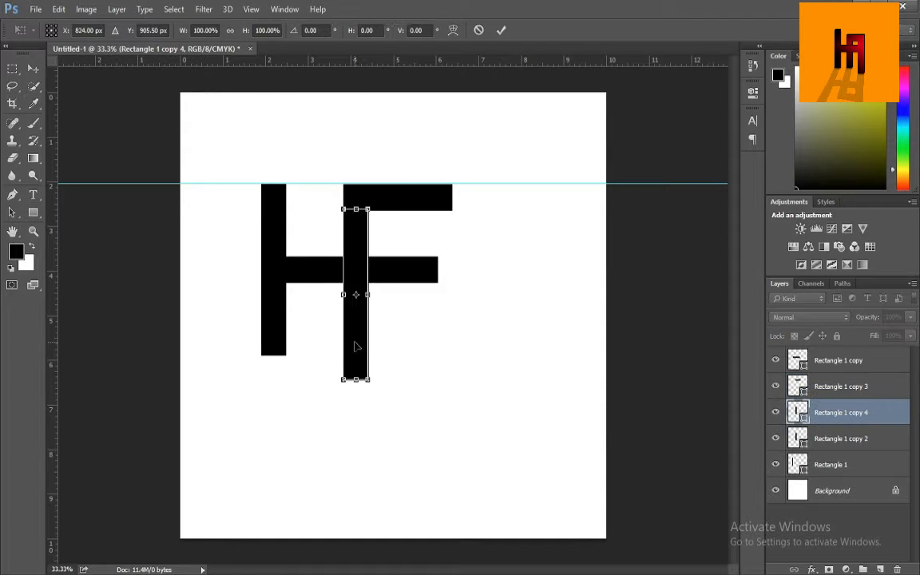
{"action": "left_click_drag", "start_coordinate": [355, 345], "coordinate": [439, 346]}
{"action": "left_click_drag", "start_coordinate": [439, 381], "coordinate": [439, 407]}
{"action": "key", "text": "Return"}
{"action": "key", "text": "u"}
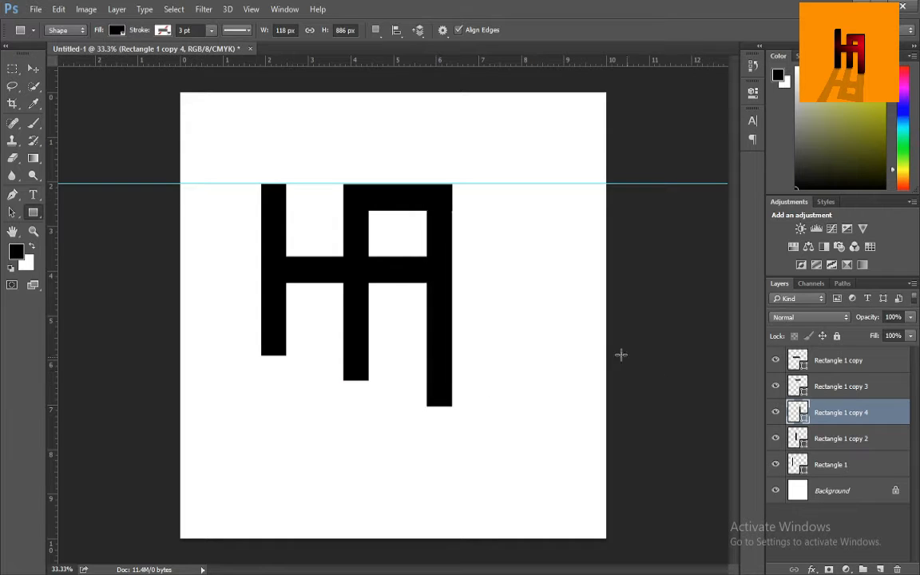
Examine the joints between the right leg, the top bar and the crossbar close up.
{"action": "key", "text": "ctrl+t"}
{"action": "key", "text": "Return"}
{"action": "key", "text": "ctrl+t"}
{"action": "key", "text": "Return"}
{"action": "key", "text": "ctrl+t"}
{"action": "key", "text": "ctrl+plus"}
{"action": "key", "text": "ctrl+plus"}
{"action": "key", "text": "ctrl+plus"}
{"action": "key", "text": "ctrl+plus"}
{"action": "left_click_drag", "start_coordinate": [463, 276], "coordinate": [384, 504]}
{"action": "left_click_drag", "start_coordinate": [719, 112], "coordinate": [668, 349]}
{"action": "key", "text": "Return"}
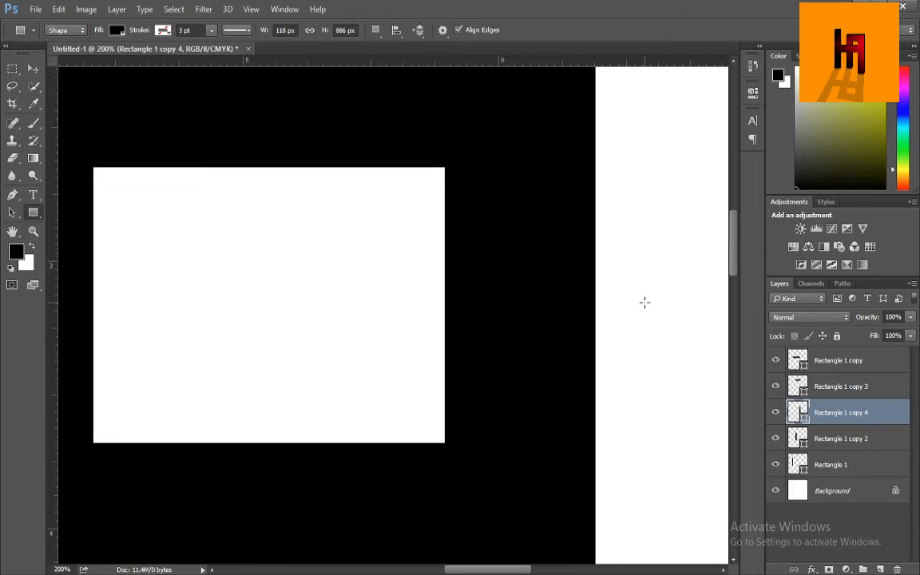
{"action": "key", "text": "ctrl+minus"}
{"action": "key", "text": "ctrl+minus"}
{"action": "key", "text": "ctrl+minus"}
Shorten the middle vertical bar from below so it ends level with the left bar.
{"action": "left_click", "coordinate": [795, 437]}
{"action": "key", "text": "ctrl+t"}
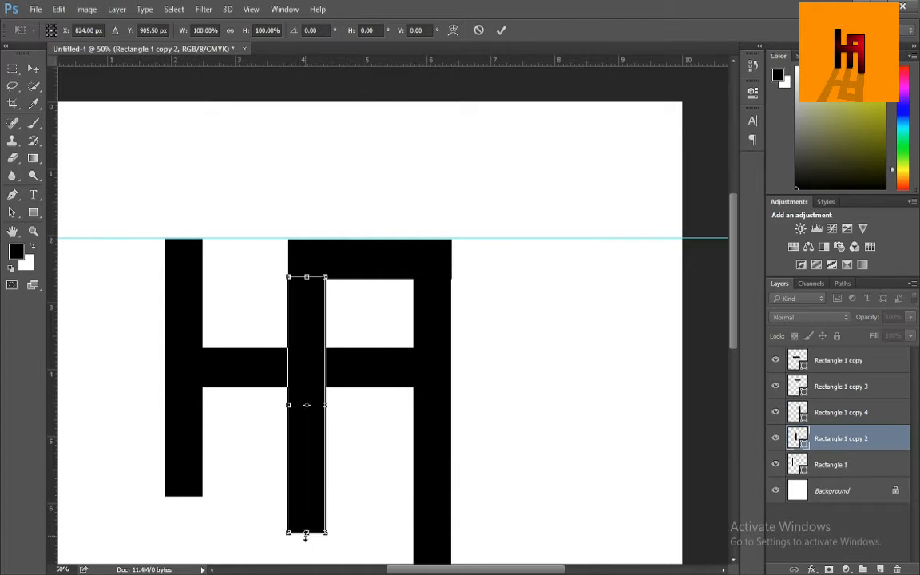
{"action": "left_click_drag", "start_coordinate": [306, 536], "coordinate": [335, 504]}
{"action": "key", "text": "Return"}
{"action": "key", "text": "u"}
{"action": "left_click", "coordinate": [798, 382]}
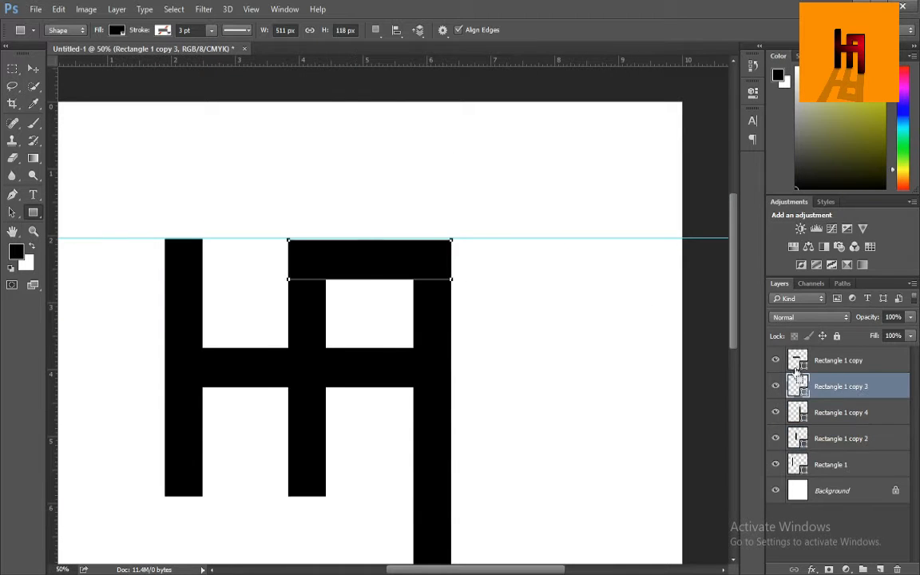
{"action": "key", "text": "ctrl+t"}
{"action": "left_click_drag", "start_coordinate": [447, 262], "coordinate": [449, 262]}
{"action": "key", "text": "Return"}
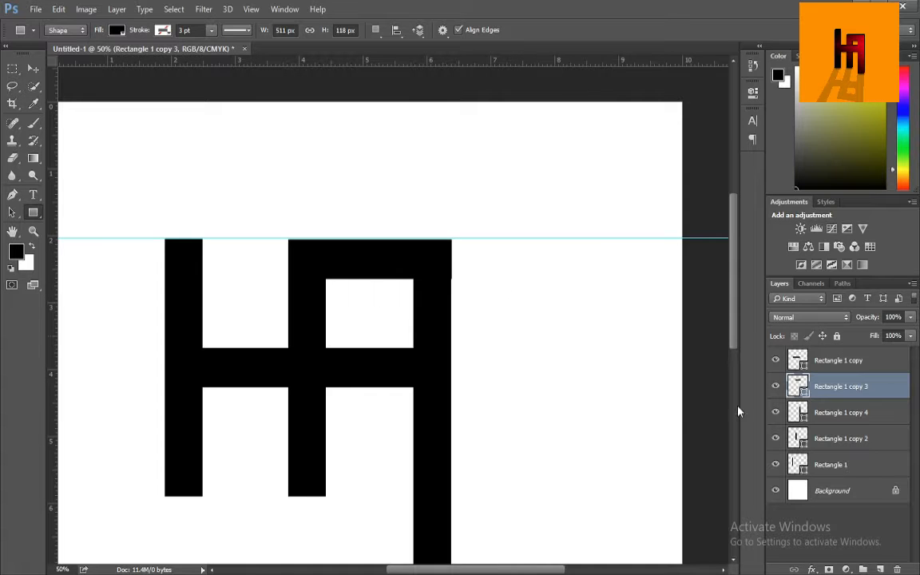
{"action": "key", "text": "ctrl+minus"}
{"action": "key", "text": "ctrl+t"}
{"action": "key", "text": "Return"}
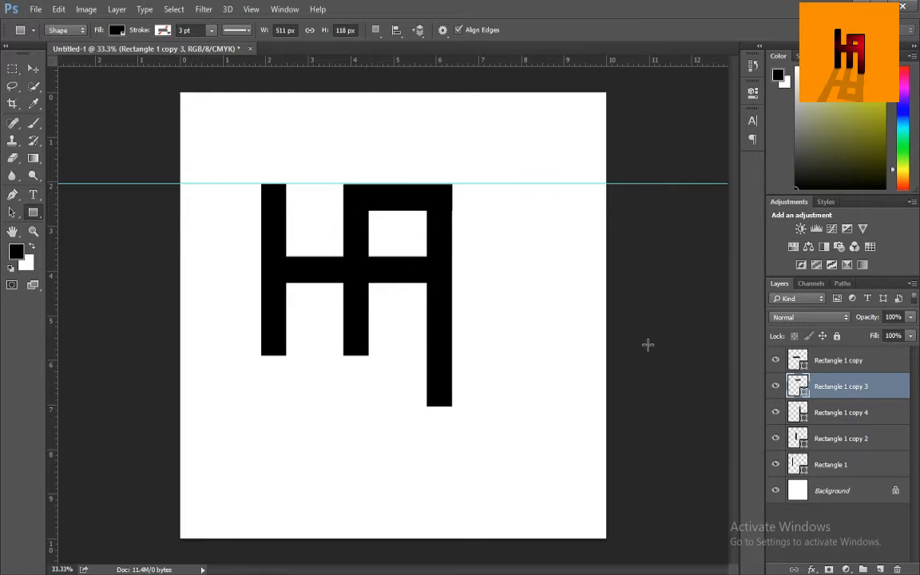
Move the right leg up until its top meets the guide and nudge it slightly right to align with the top bar's end.
{"action": "left_click", "coordinate": [833, 417]}
{"action": "key", "text": "ctrl+t"}
{"action": "key", "text": "Return"}
{"action": "key", "text": "ctrl+t"}
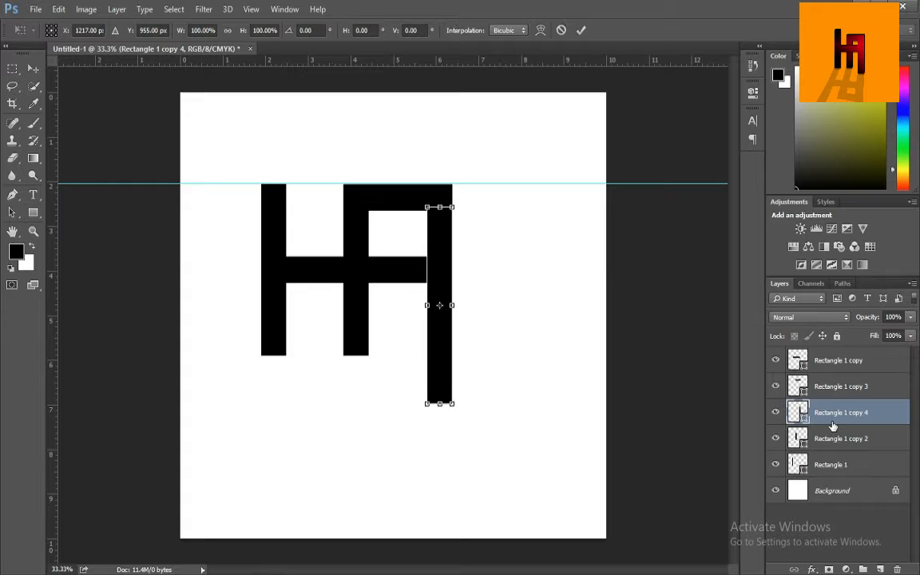
{"action": "key", "text": "Up"}
{"action": "key", "text": "Up"}
{"action": "key", "text": "Up"}
{"action": "key", "text": "Up"}
{"action": "key", "text": "Up"}
{"action": "key", "text": "Up"}
{"action": "key", "text": "Return"}
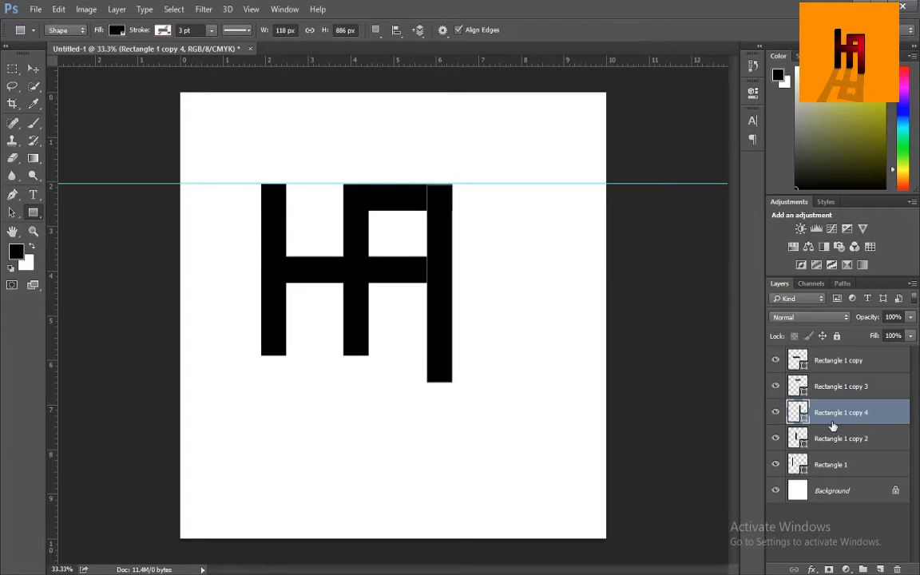
{"action": "key", "text": "ctrl+t"}
{"action": "key", "text": "Right"}
{"action": "key", "text": "Return"}
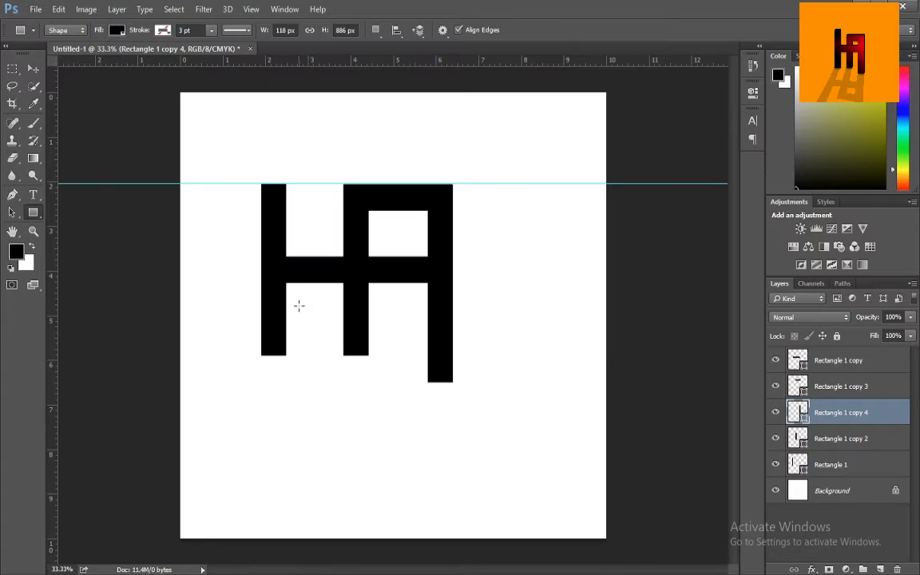
Duplicate the middle vertical bar and place the copy directly against its left side as a spacer.
{"action": "left_click", "coordinate": [839, 446]}
{"action": "key", "text": "ctrl+j"}
{"action": "key", "text": "ctrl+t"}
{"action": "left_click_drag", "start_coordinate": [349, 269], "coordinate": [323, 268]}
{"action": "key", "text": "Return"}
Move the left vertical bar right until it touches the spacer bar, with its top at the guide.
{"action": "left_click", "coordinate": [831, 491]}
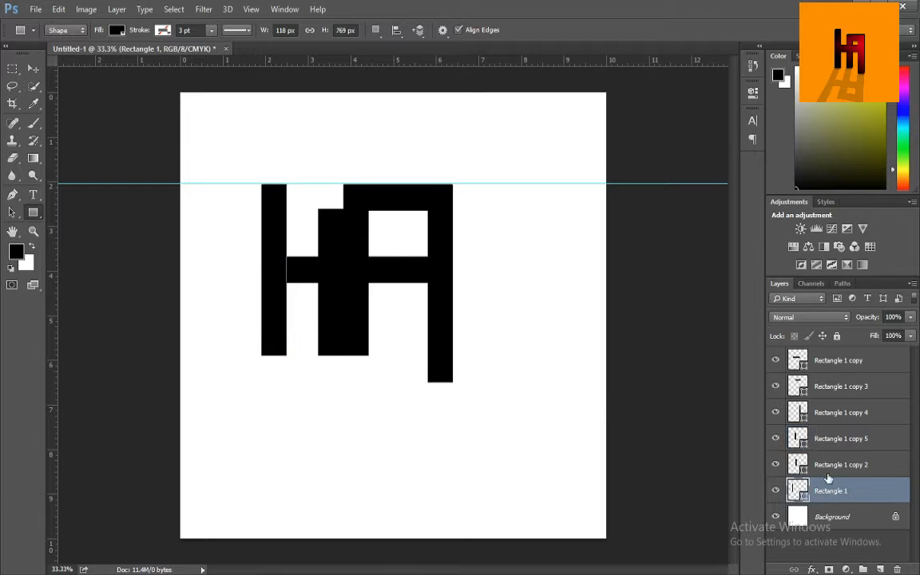
{"action": "key", "text": "ctrl+t"}
{"action": "left_click_drag", "start_coordinate": [275, 295], "coordinate": [295, 277]}
{"action": "key", "text": "Return"}
{"action": "left_click", "coordinate": [837, 388]}
{"action": "key", "text": "ctrl+t"}
{"action": "key", "text": "Escape"}
Shorten the crossbar from its left end to the left bar's outer edge, about 679 px wide.
{"action": "left_click", "coordinate": [841, 362]}
{"action": "key", "text": "ctrl+t"}
{"action": "key", "text": "Return"}
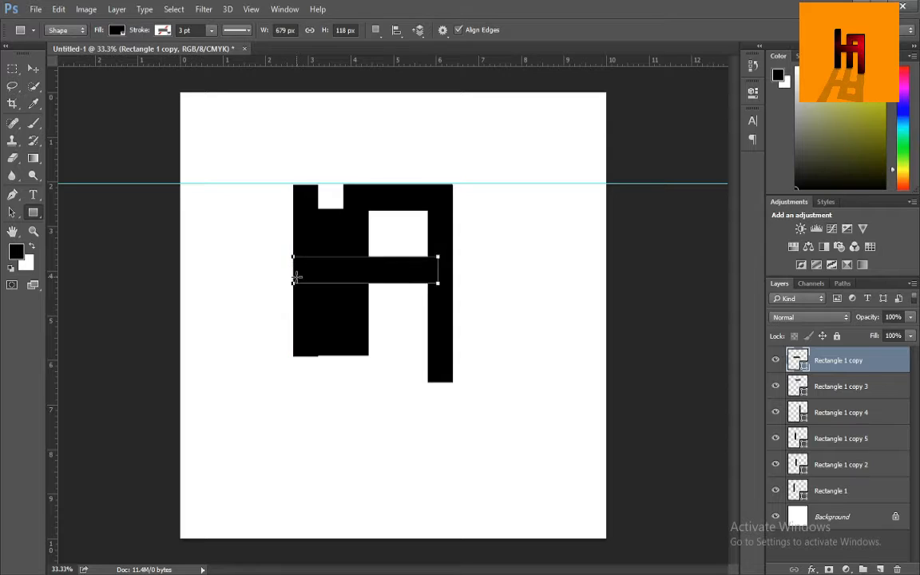
{"action": "left_click", "coordinate": [839, 471]}
{"action": "key", "text": "ctrl+t"}
{"action": "key", "text": "Escape"}
Move the spacer bar to the right side of the middle vertical bar, directly against it.
{"action": "left_click", "coordinate": [869, 438]}
{"action": "key", "text": "ctrl+t"}
{"action": "left_click_drag", "start_coordinate": [337, 328], "coordinate": [387, 328]}
{"action": "key", "text": "Return"}
Move the right leg left until it touches the spacer bar.
{"action": "left_click", "coordinate": [827, 413]}
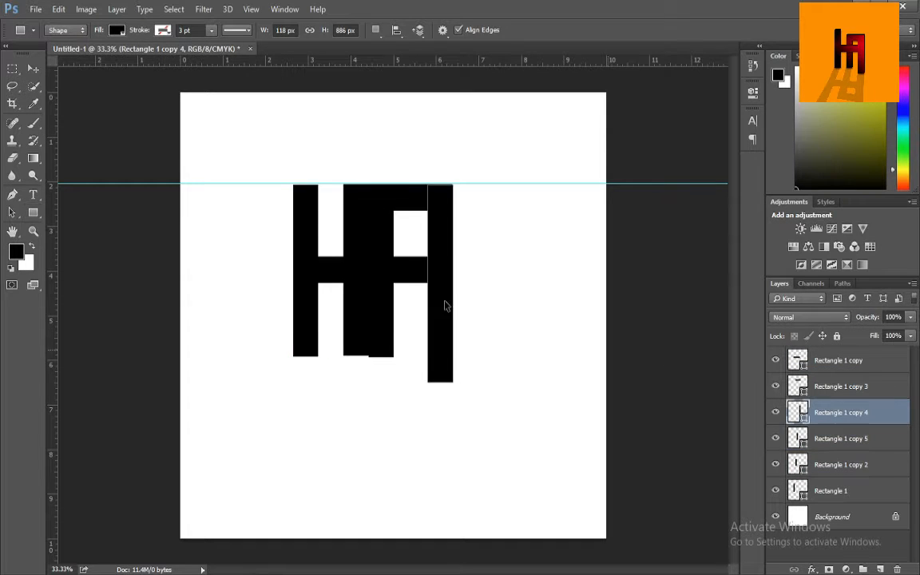
{"action": "key", "text": "ctrl+t"}
{"action": "left_click_drag", "start_coordinate": [446, 322], "coordinate": [414, 323]}
{"action": "key", "text": "Return"}
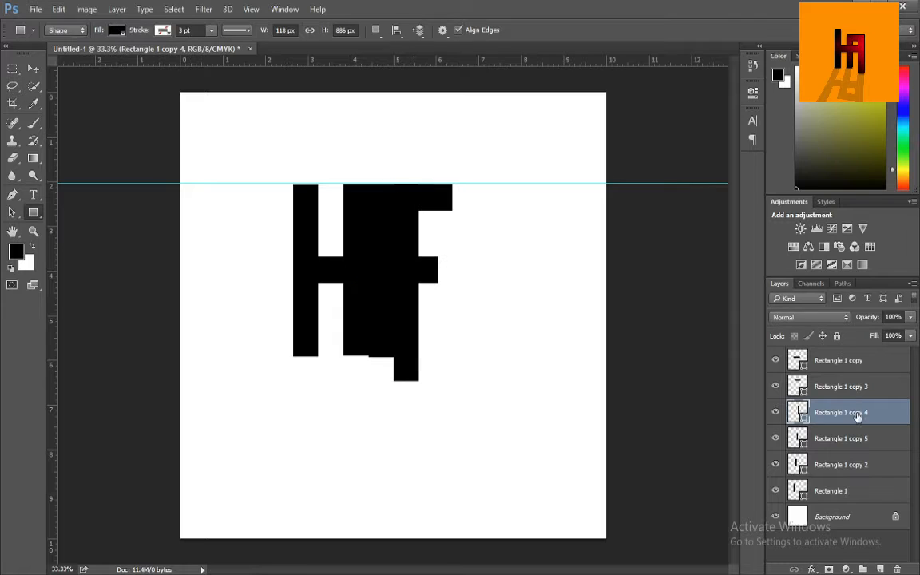
Shorten the top horizontal bar to end at the right leg's outer edge, about 354 px wide.
{"action": "left_click", "coordinate": [841, 386]}
{"action": "key", "text": "ctrl+t"}
{"action": "left_click_drag", "start_coordinate": [453, 198], "coordinate": [421, 198]}
{"action": "key", "text": "Return"}
Shorten the crossbar from its right end to the right leg's outer edge.
{"action": "left_click", "coordinate": [831, 363]}
{"action": "key", "text": "ctrl+t"}
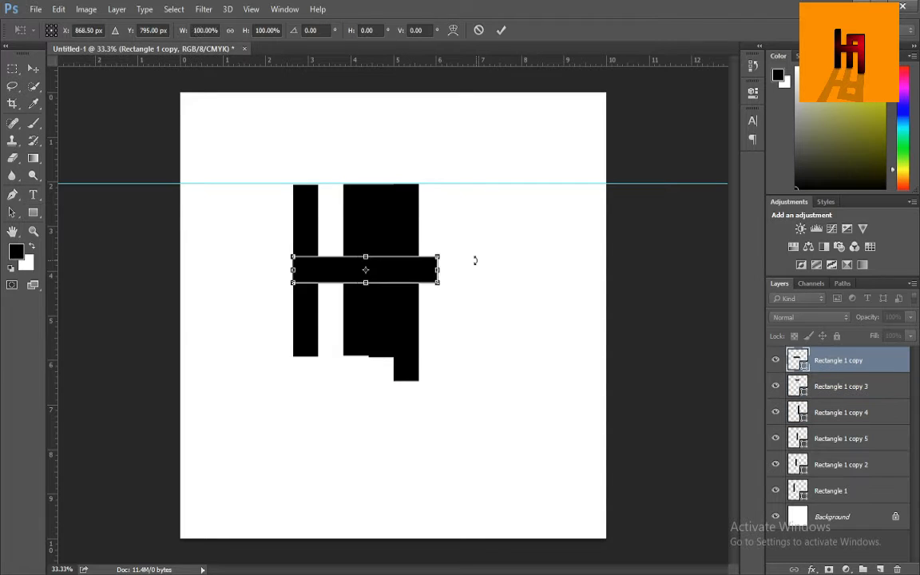
{"action": "left_click_drag", "start_coordinate": [438, 268], "coordinate": [421, 268]}
{"action": "key", "text": "Return"}
Hide the spacer bar layer, Rectangle 1 copy 5, keeping the other bars visible.
{"action": "left_click", "coordinate": [776, 464]}
{"action": "left_click", "coordinate": [776, 491]}
{"action": "left_click", "coordinate": [776, 490]}
{"action": "left_click", "coordinate": [777, 438]}
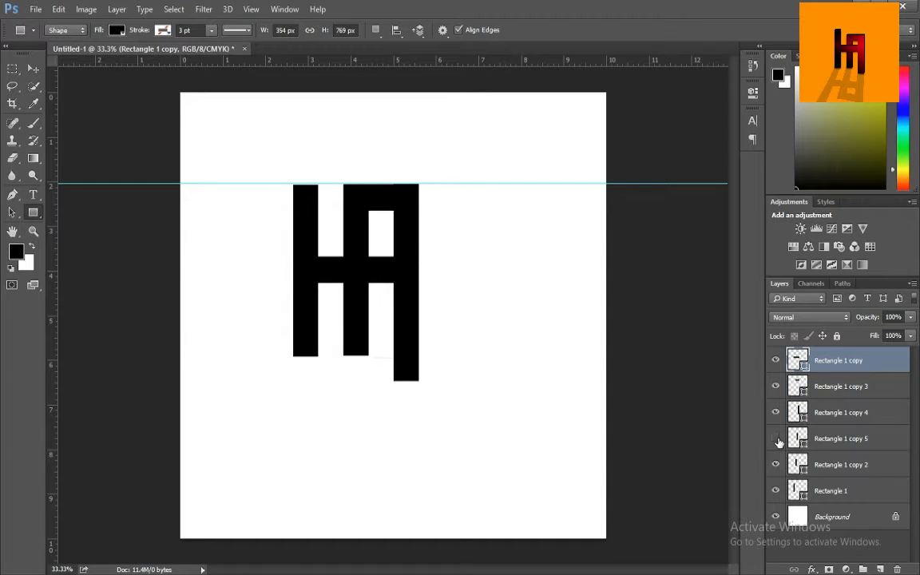
Try to extend the left vertical bar upward past the guide.
{"action": "left_click", "coordinate": [831, 490]}
{"action": "key", "text": "ctrl+t"}
{"action": "left_click_drag", "start_coordinate": [305, 183], "coordinate": [304, 162]}
{"action": "key", "text": "Return"}
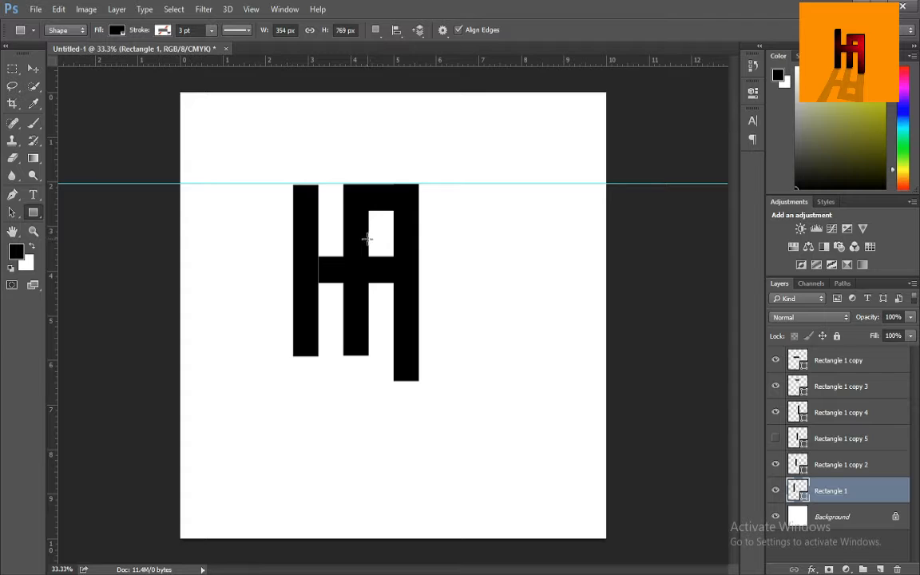
Move the top horizontal bar of the A down to the upper end of the middle vertical bar.
{"action": "left_click", "coordinate": [795, 465]}
{"action": "left_click", "coordinate": [839, 385]}
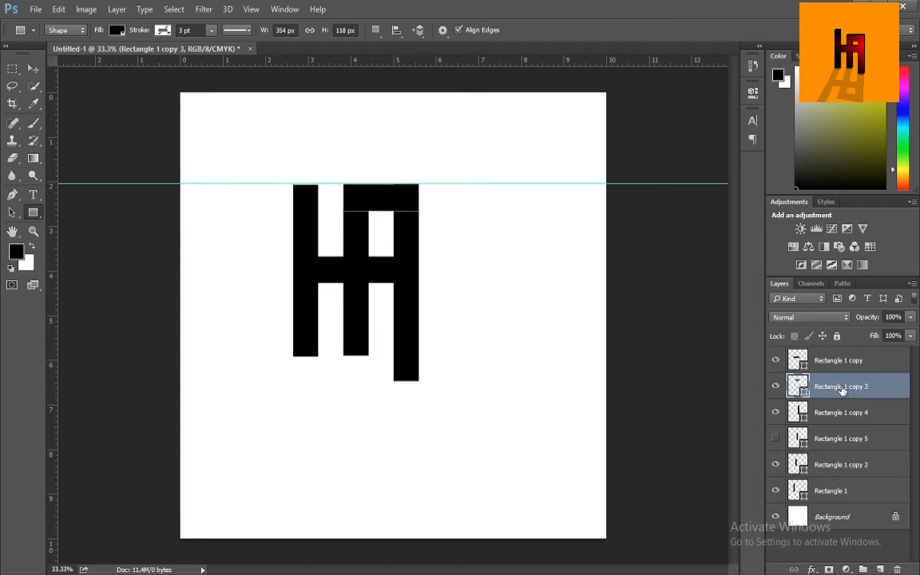
{"action": "key", "text": "ctrl+t"}
{"action": "key", "text": "Down"}
{"action": "key", "text": "Down"}
{"action": "key", "text": "Down"}
{"action": "key", "text": "Down"}
{"action": "key", "text": "Down"}
{"action": "key", "text": "Down"}
{"action": "key", "text": "Down"}
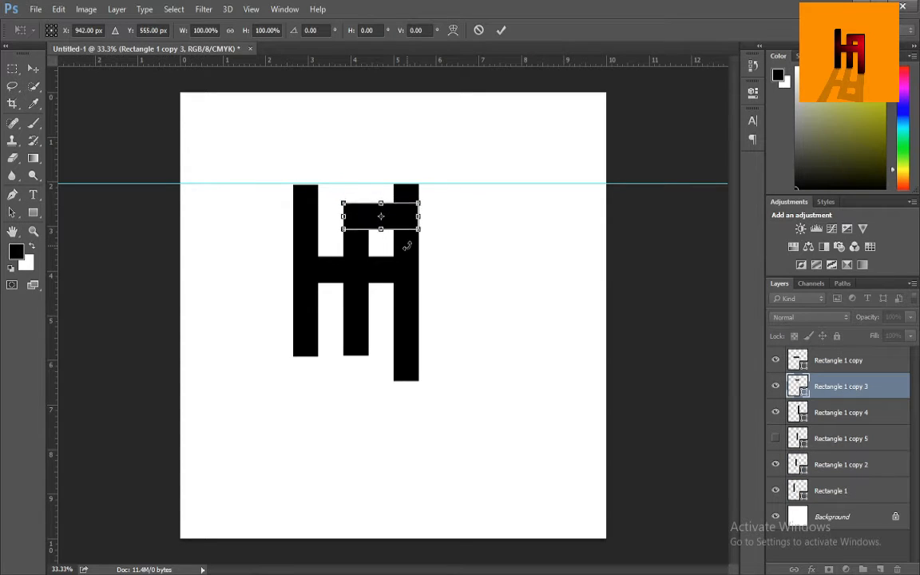
{"action": "key", "text": "Return"}
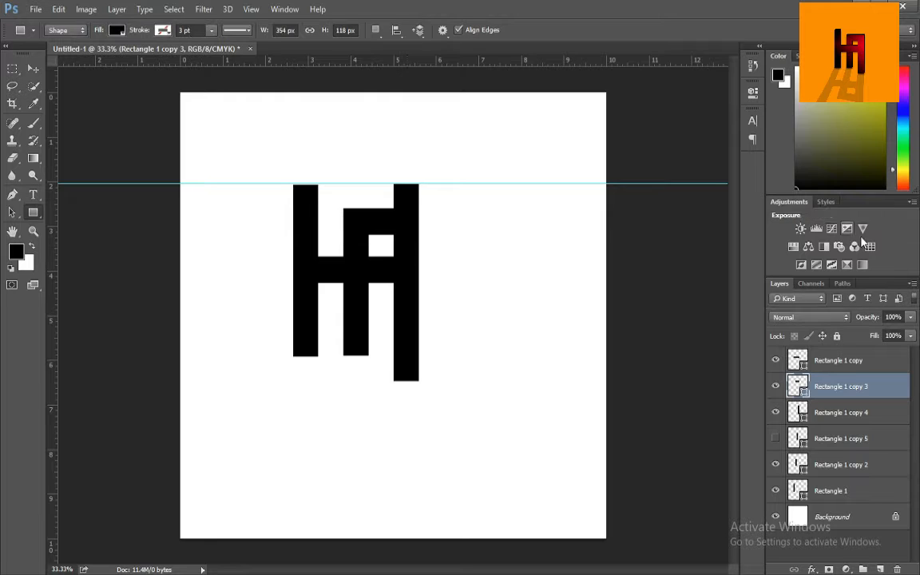
Shorten the right leg from its top to line up with the lowered horizontal bar, about 772 px tall.
{"action": "left_click", "coordinate": [839, 465]}
{"action": "left_click", "coordinate": [837, 414]}
{"action": "key", "text": "ctrl+t"}
{"action": "left_click_drag", "start_coordinate": [407, 184], "coordinate": [407, 213]}
{"action": "key", "text": "Return"}
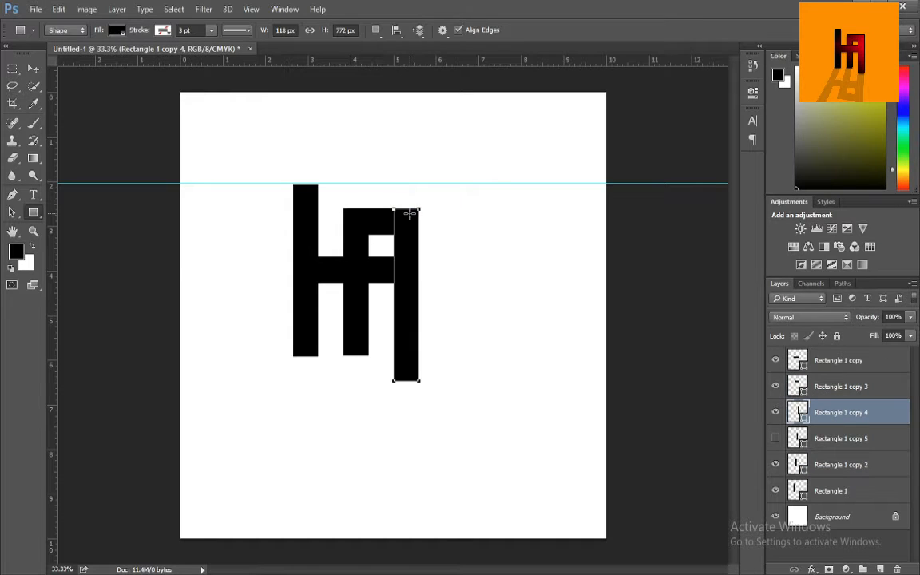
{"action": "key", "text": "ctrl+minus"}
{"action": "left_click", "coordinate": [841, 465], "text": "ctrl"}
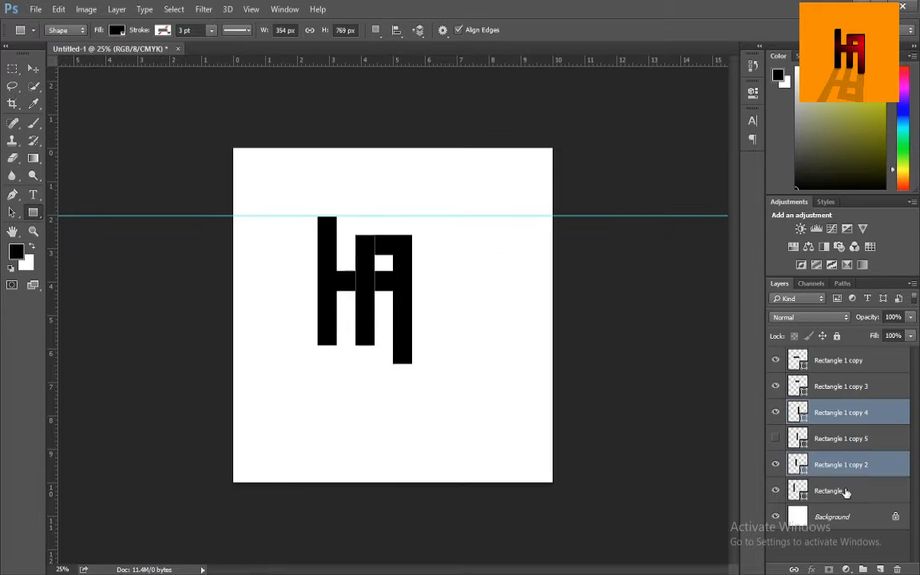
{"action": "left_click", "coordinate": [846, 491], "text": "ctrl"}
{"action": "left_click", "coordinate": [843, 386], "text": "ctrl"}
{"action": "left_click", "coordinate": [841, 361], "text": "ctrl"}
{"action": "key", "text": "ctrl+t"}
{"action": "left_click_drag", "start_coordinate": [388, 313], "coordinate": [419, 323]}
{"action": "key", "text": "Escape"}
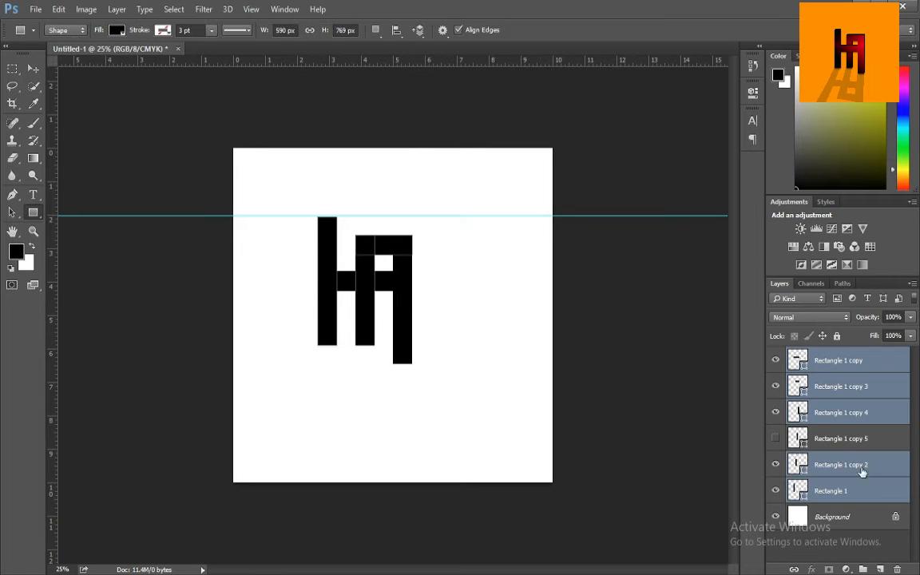
Delete the hidden spacer layer and move the five remaining bars together to about the centre of the canvas.
{"action": "left_click_drag", "start_coordinate": [853, 441], "coordinate": [899, 569]}
{"action": "left_click", "coordinate": [849, 464]}
{"action": "left_click", "coordinate": [839, 361], "text": "shift"}
{"action": "key", "text": "ctrl+t"}
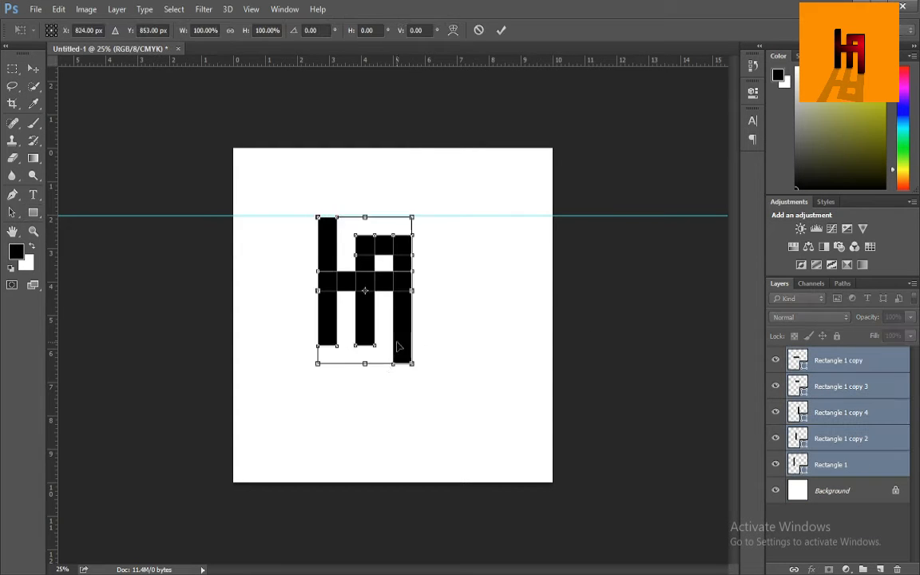
{"action": "left_click_drag", "start_coordinate": [404, 347], "coordinate": [431, 354]}
{"action": "key", "text": "Return"}
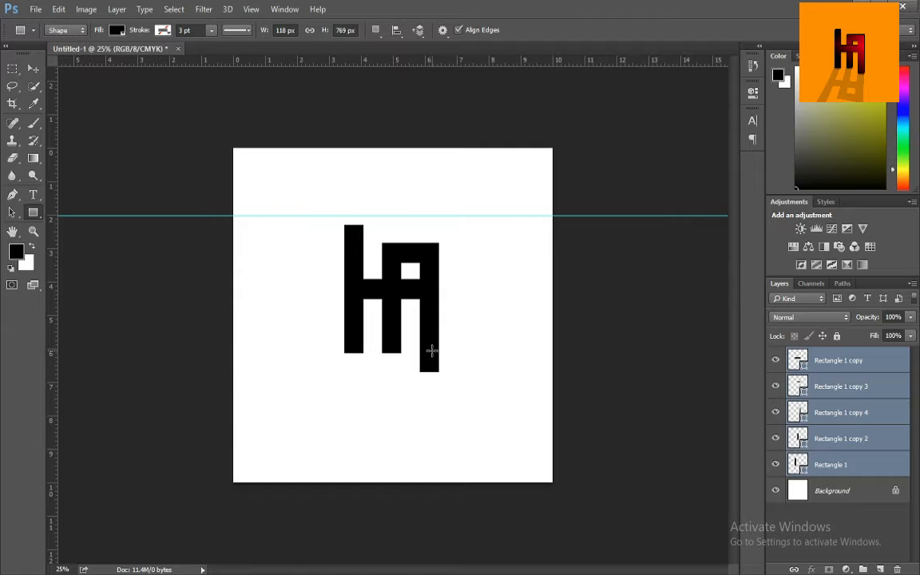
Select all five black bar layers and put them in one layer group.
{"action": "left_click", "coordinate": [808, 545]}
{"action": "left_click", "coordinate": [819, 461]}
{"action": "left_click", "coordinate": [826, 439], "text": "ctrl"}
{"action": "left_click", "coordinate": [834, 413], "text": "ctrl"}
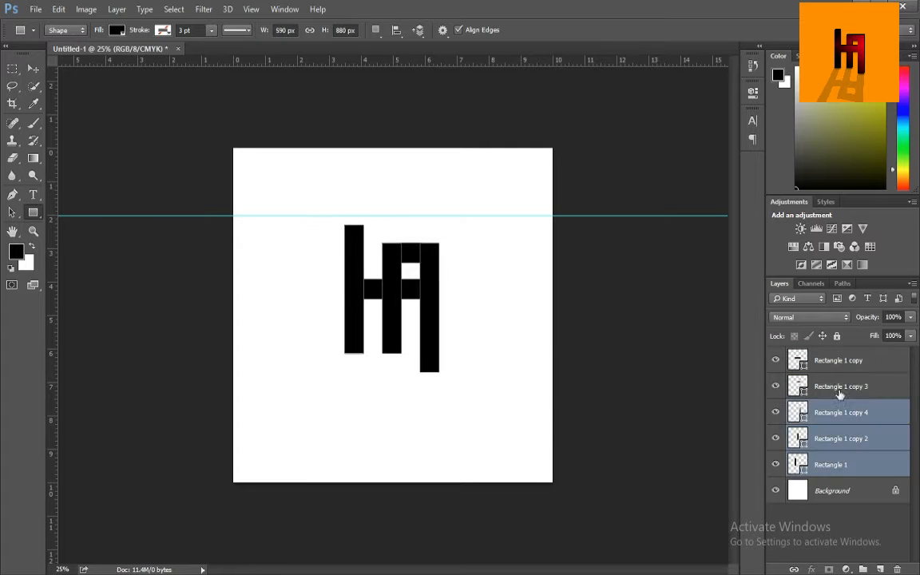
{"action": "left_click", "coordinate": [840, 387], "text": "ctrl"}
{"action": "left_click", "coordinate": [840, 362], "text": "ctrl"}
{"action": "right_click", "coordinate": [840, 361]}
{"action": "left_click", "coordinate": [870, 563]}
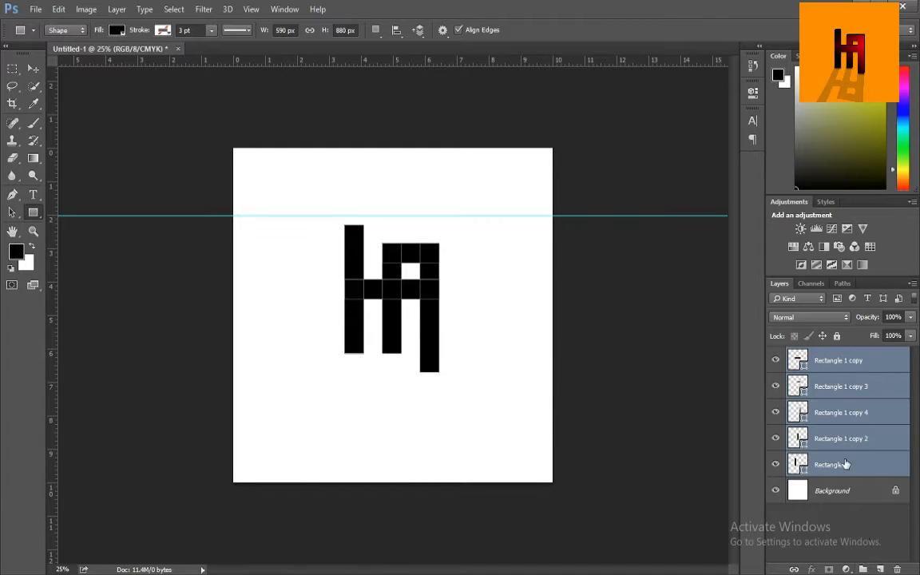
{"action": "key", "text": "ctrl+g"}
{"action": "left_click", "coordinate": [865, 539]}
{"action": "left_click", "coordinate": [791, 354]}
{"action": "left_click", "coordinate": [791, 354]}
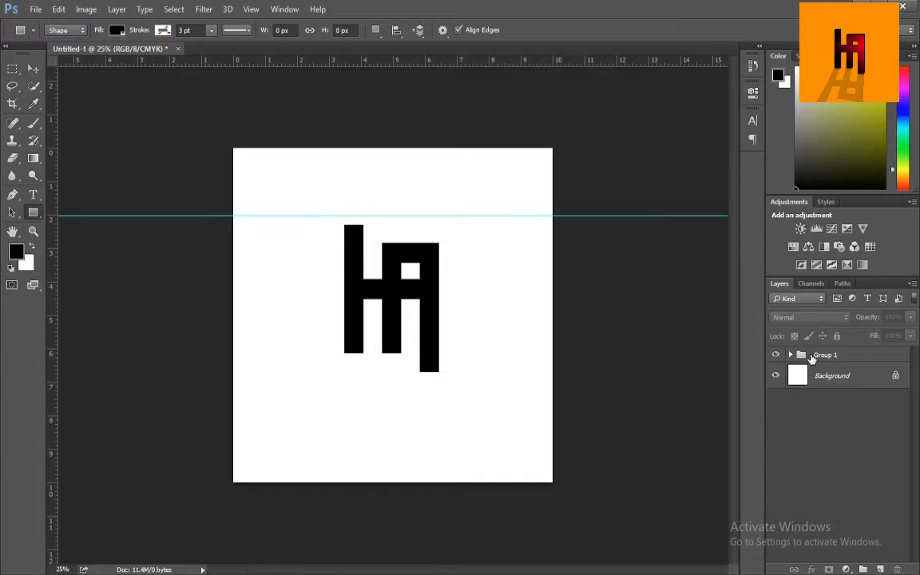
Add a Gradient Overlay effect to the bar group.
{"action": "double_click", "coordinate": [812, 357]}
{"action": "left_click", "coordinate": [569, 249]}
{"action": "left_click", "coordinate": [569, 263]}
{"action": "left_click", "coordinate": [569, 250]}
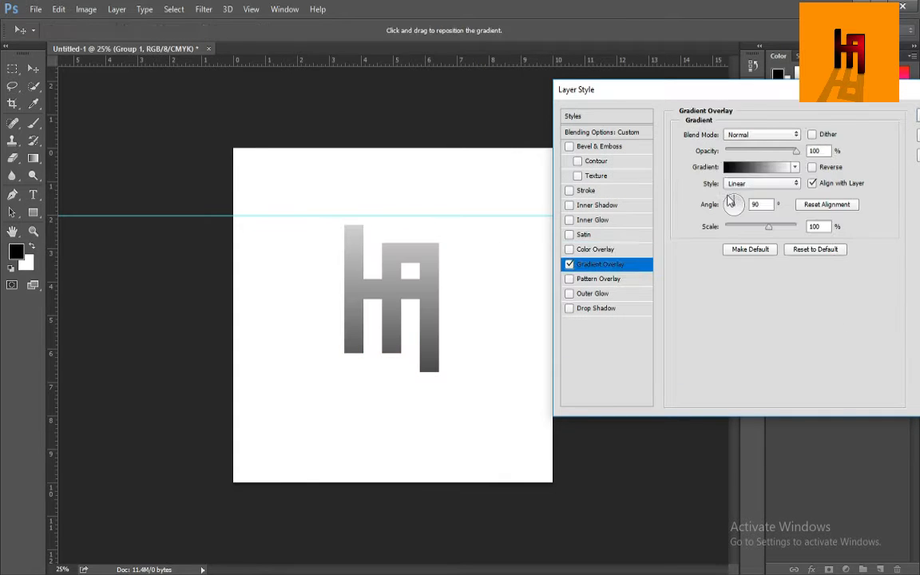
Start the overlay gradient from the red-green preset and recolour its stops to run from bright red to black.
{"action": "left_click", "coordinate": [755, 168]}
{"action": "left_click", "coordinate": [639, 140]}
{"action": "left_click", "coordinate": [820, 324]}
{"action": "left_click", "coordinate": [633, 382]}
{"action": "left_click", "coordinate": [548, 248]}
{"action": "left_click", "coordinate": [837, 69]}
{"action": "left_click", "coordinate": [573, 324]}
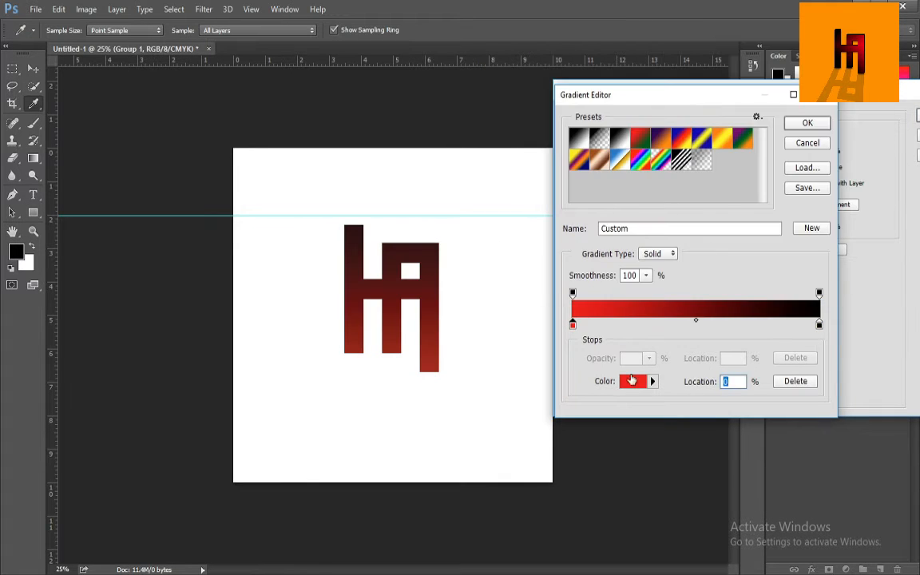
{"action": "left_click", "coordinate": [632, 381]}
{"action": "left_click", "coordinate": [708, 79]}
{"action": "left_click", "coordinate": [837, 69]}
{"action": "left_click", "coordinate": [807, 123]}
Set the gradient overlay's angle to 180° and reposition the gradient over the logo.
{"action": "left_click", "coordinate": [742, 205]}
{"action": "left_click_drag", "start_coordinate": [432, 291], "coordinate": [488, 291]}
{"action": "left_click", "coordinate": [726, 204]}
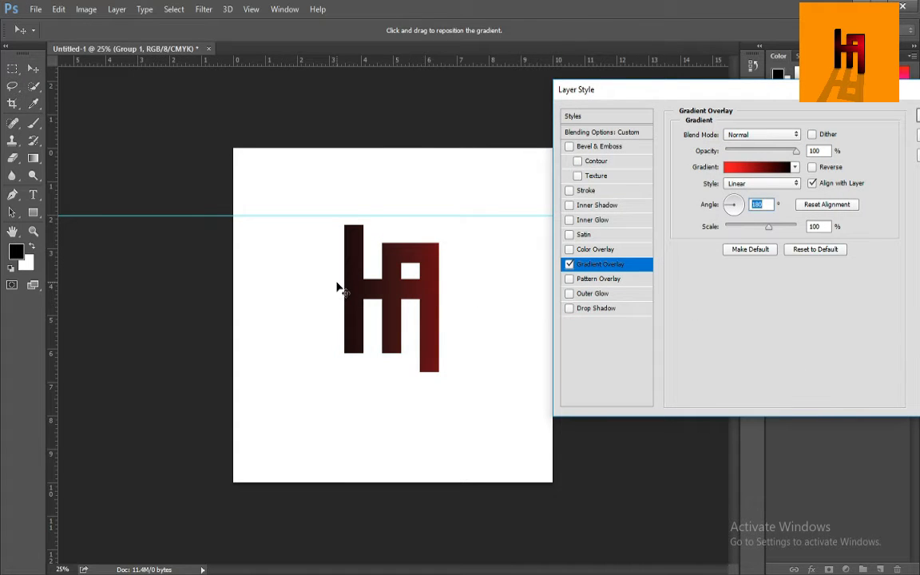
{"action": "mouse_move", "coordinate": [336, 277]}
{"action": "left_mouse_down"}
{"action": "mouse_move", "coordinate": [453, 302]}
{"action": "mouse_move", "coordinate": [353, 304]}
{"action": "mouse_move", "coordinate": [334, 267]}
{"action": "left_mouse_up"}
Try other gradient styles, settle on Radial at a 0° angle, and shift the red glow toward the right leg.
{"action": "left_click", "coordinate": [763, 183]}
{"action": "left_click", "coordinate": [751, 211]}
{"action": "mouse_move", "coordinate": [741, 204]}
{"action": "left_mouse_down"}
{"action": "mouse_move", "coordinate": [728, 210]}
{"action": "mouse_move", "coordinate": [736, 207]}
{"action": "left_mouse_up"}
{"action": "left_click", "coordinate": [763, 183]}
{"action": "left_click", "coordinate": [755, 221]}
{"action": "mouse_move", "coordinate": [379, 312]}
{"action": "left_mouse_down"}
{"action": "mouse_move", "coordinate": [429, 310]}
{"action": "mouse_move", "coordinate": [413, 301]}
{"action": "left_mouse_up"}
{"action": "left_click", "coordinate": [754, 196]}
{"action": "left_click", "coordinate": [763, 182]}
{"action": "left_click", "coordinate": [755, 201]}
Try the Multiply blend mode on the gradient overlay and return it to Normal.
{"action": "left_click", "coordinate": [763, 134]}
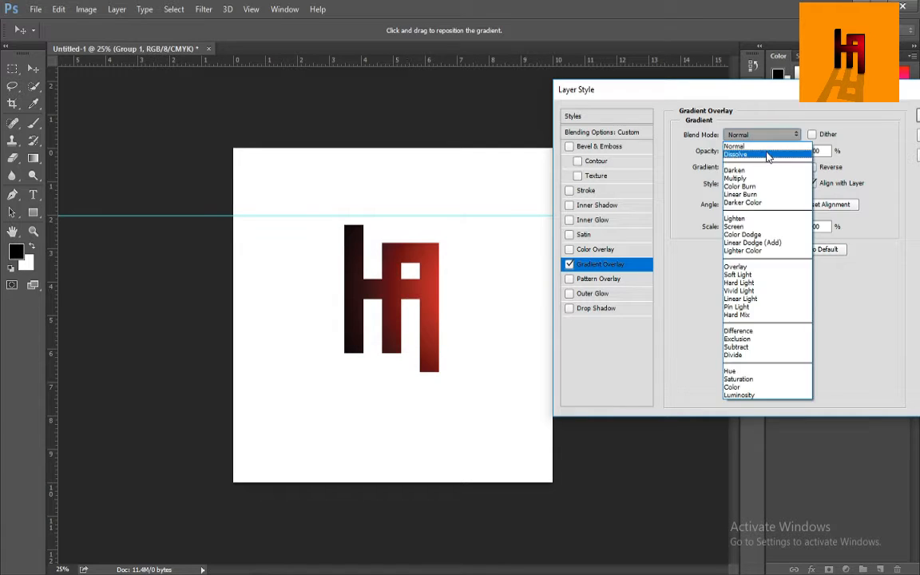
{"action": "left_click", "coordinate": [751, 178]}
{"action": "left_click", "coordinate": [763, 134]}
{"action": "left_click", "coordinate": [747, 146]}
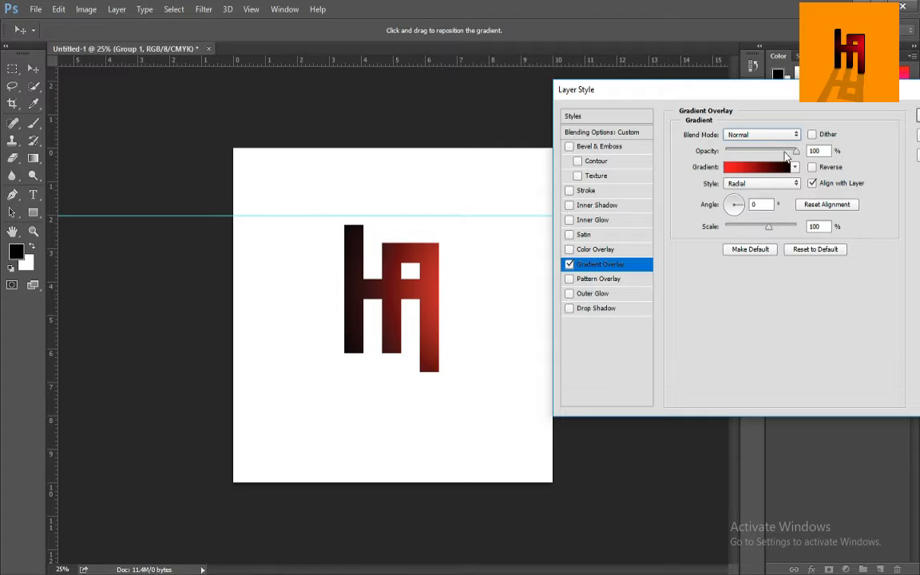
Set the gradient overlay to the Diamond style at 91% scale, nudge the gradient slightly left, and apply the effect.
{"action": "left_click_drag", "start_coordinate": [769, 226], "coordinate": [764, 226]}
{"action": "left_click", "coordinate": [763, 183]}
{"action": "left_click", "coordinate": [751, 232]}
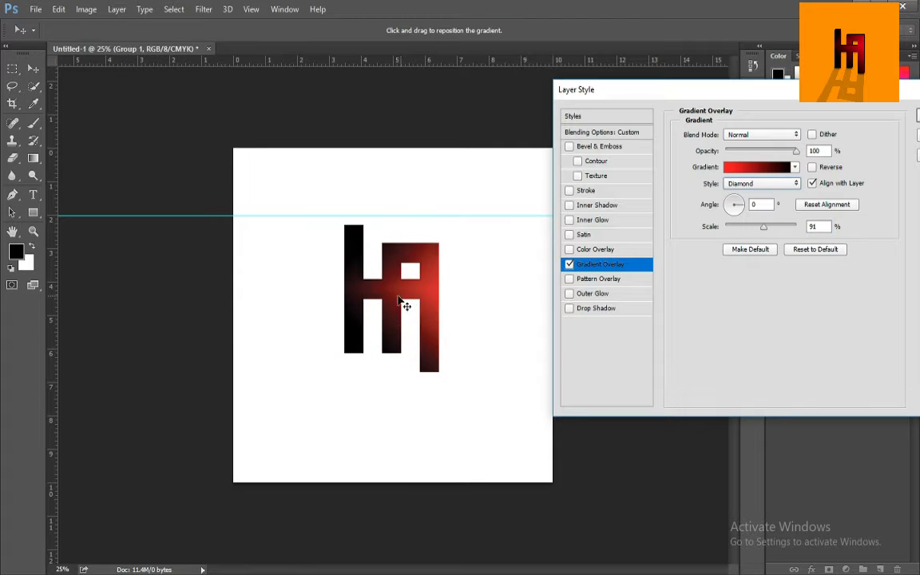
{"action": "left_click_drag", "start_coordinate": [405, 306], "coordinate": [393, 304]}
{"action": "left_click_drag", "start_coordinate": [667, 90], "coordinate": [592, 102]}
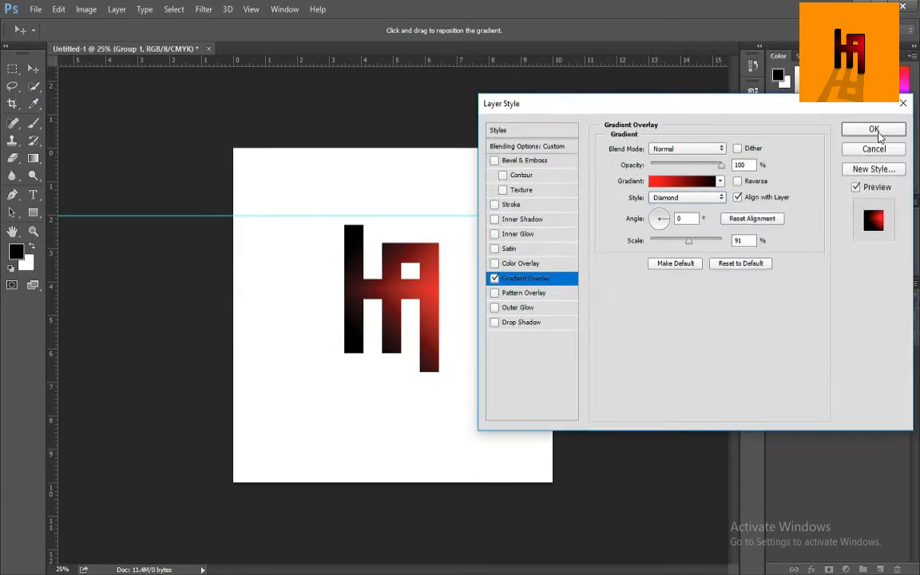
{"action": "left_click", "coordinate": [878, 135]}
Move the guide down to the crossbar's upper edge and select the strip of the middle bar just above it.
{"action": "left_click_drag", "start_coordinate": [481, 216], "coordinate": [475, 279]}
{"action": "key", "text": "ctrl+plus"}
{"action": "key", "text": "ctrl+plus"}
{"action": "key", "text": "ctrl+plus"}
{"action": "key", "text": "ctrl+plus"}
{"action": "key", "text": "ctrl+plus"}
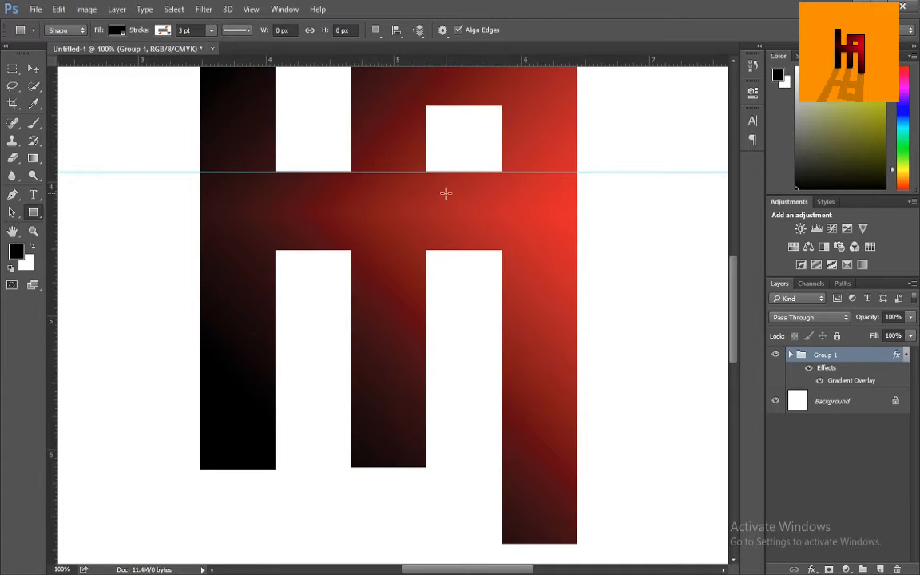
{"action": "left_click", "coordinate": [12, 70]}
{"action": "left_click_drag", "start_coordinate": [352, 140], "coordinate": [426, 172]}
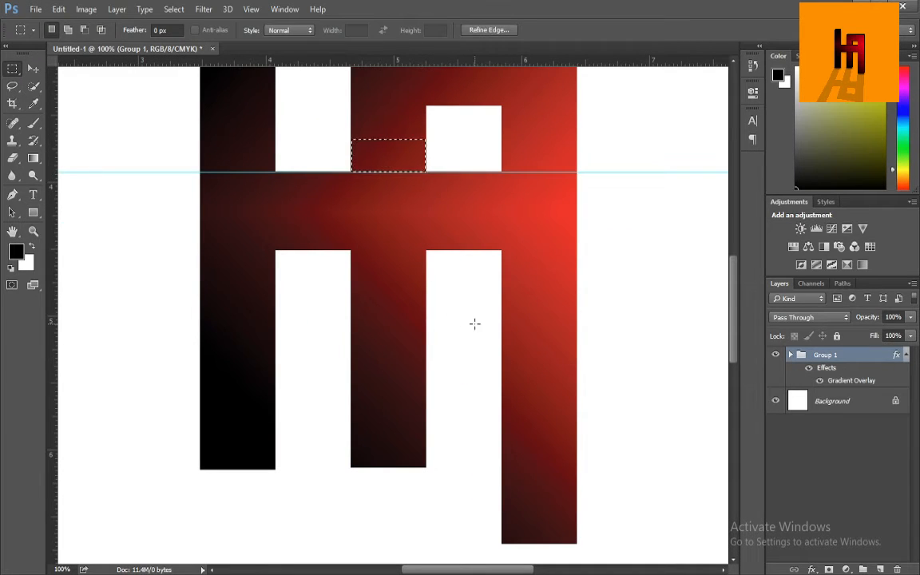
Create a new layer and paint a soft black shadow inside the selected strip with a low-opacity brush.
{"action": "key", "text": "ctrl+shift+alt+n"}
{"action": "key", "text": "b"}
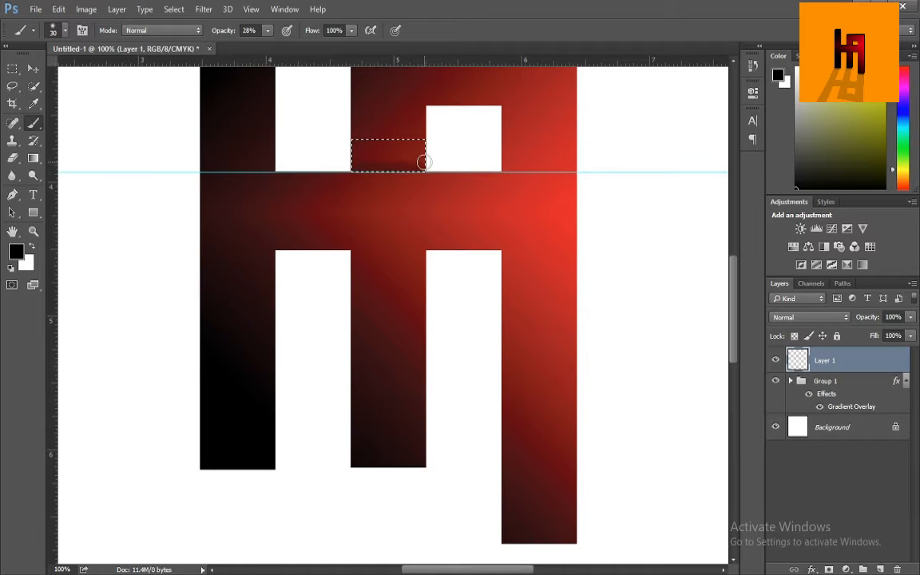
{"action": "left_click_drag", "start_coordinate": [421, 154], "coordinate": [346, 162]}
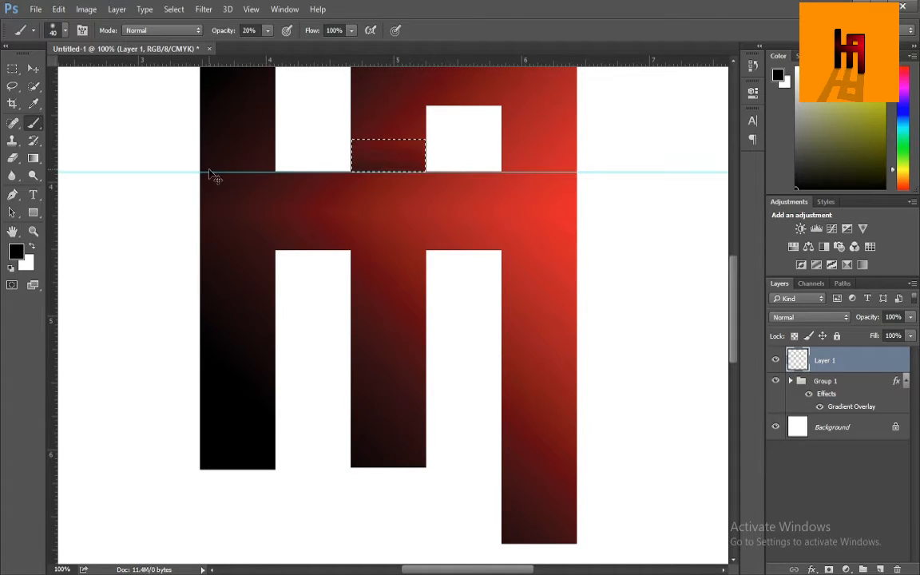
Reselect the middle bar's strip just above the crossbar and darken its shadow further with the 20% opacity black brush.
{"action": "scroll", "coordinate": [210, 174], "scroll_direction": "down", "scroll_amount": 5}
{"action": "scroll", "coordinate": [329, 246], "scroll_direction": "up", "scroll_amount": 2}
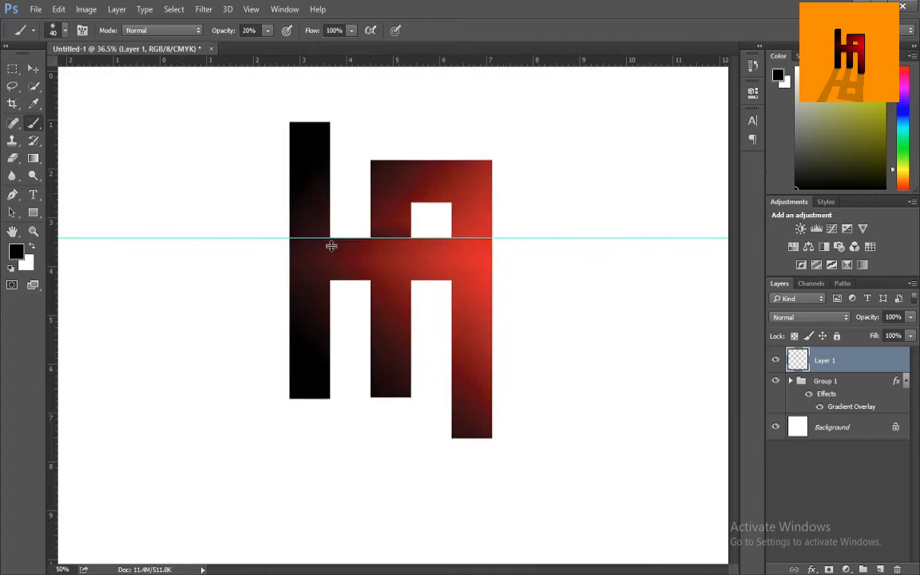
{"action": "scroll", "coordinate": [331, 246], "scroll_direction": "up", "scroll_amount": 3}
{"action": "left_click_drag", "start_coordinate": [389, 172], "coordinate": [453, 170]}
{"action": "key", "text": "ctrl+minus"}
{"action": "key", "text": "ctrl+minus"}
{"action": "key", "text": "ctrl+plus"}
{"action": "key", "text": "ctrl+plus"}
{"action": "key", "text": "ctrl+plus"}
{"action": "key", "text": "ctrl+plus"}
{"action": "scroll", "coordinate": [401, 201], "scroll_direction": "up", "scroll_amount": 1}
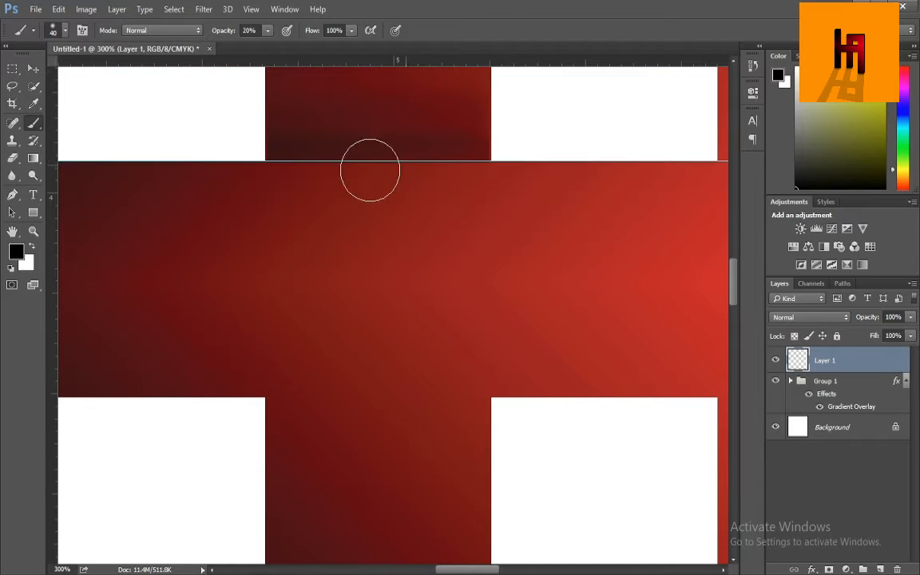
{"action": "key", "text": "m"}
{"action": "scroll", "coordinate": [290, 166], "scroll_direction": "up", "scroll_amount": 4}
{"action": "left_click_drag", "start_coordinate": [267, 123], "coordinate": [491, 236]}
{"action": "key", "text": "b"}
{"action": "mouse_move", "coordinate": [283, 217]}
{"action": "left_mouse_down"}
{"action": "mouse_move", "coordinate": [363, 242]}
{"action": "mouse_move", "coordinate": [488, 238]}
{"action": "mouse_move", "coordinate": [189, 244]}
{"action": "mouse_move", "coordinate": [420, 203]}
{"action": "mouse_move", "coordinate": [475, 206]}
{"action": "left_mouse_up"}
{"action": "key", "text": "ctrl+1"}
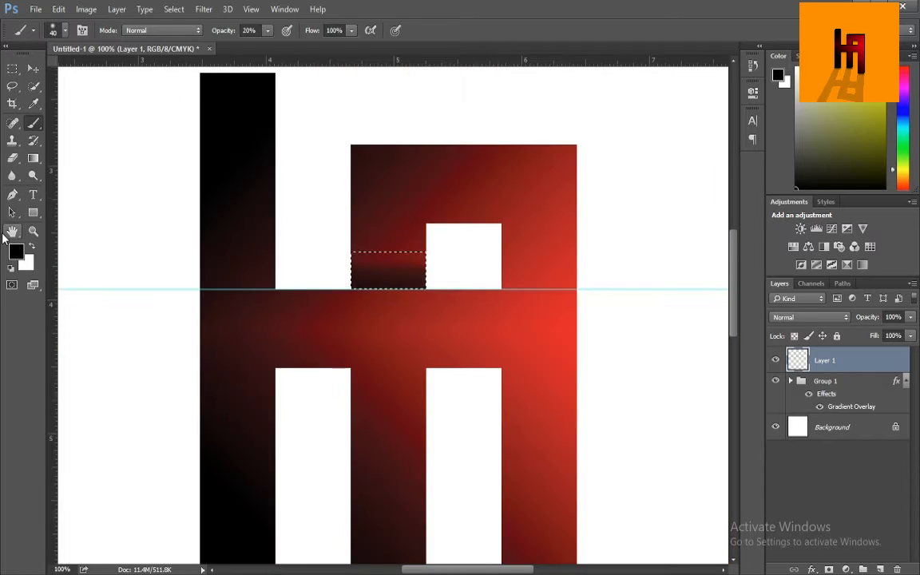
Soften the upper part of the shadow above the crossbar with a 9% opacity eraser.
{"action": "key", "text": "e"}
{"action": "left_click_drag", "start_coordinate": [165, 50], "coordinate": [165, 50]}
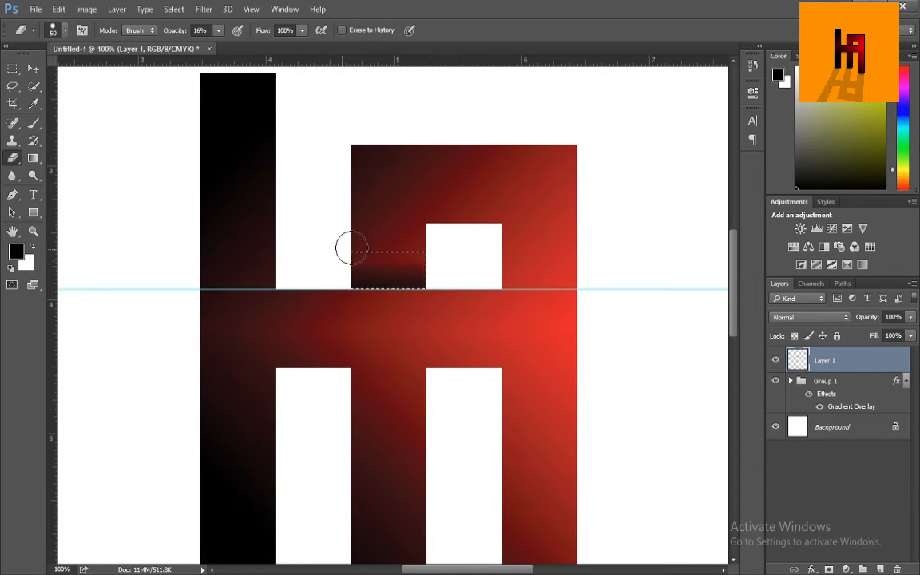
{"action": "left_click", "coordinate": [409, 266]}
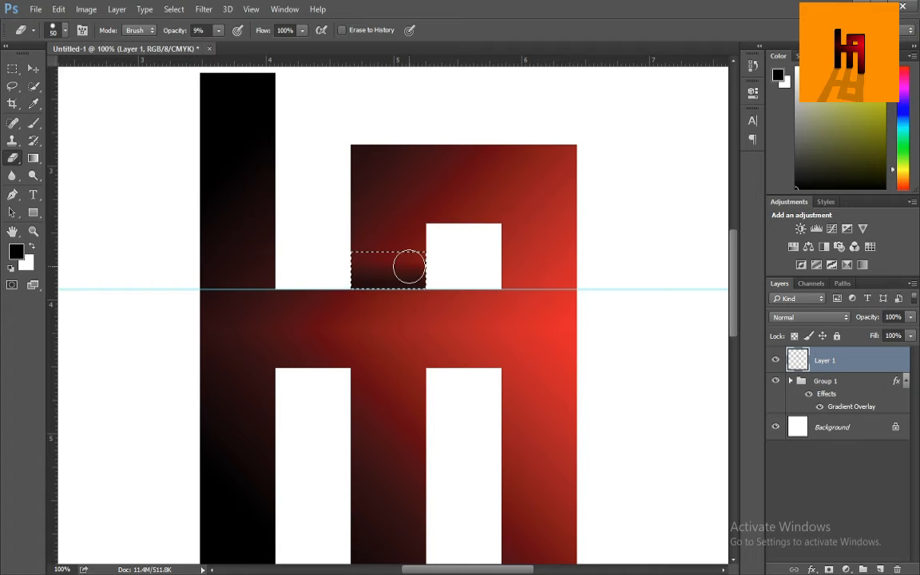
Move the guide to the crossbar's lower edge and select the strip of the middle bar just below it.
{"action": "key", "text": "ctrl+minus"}
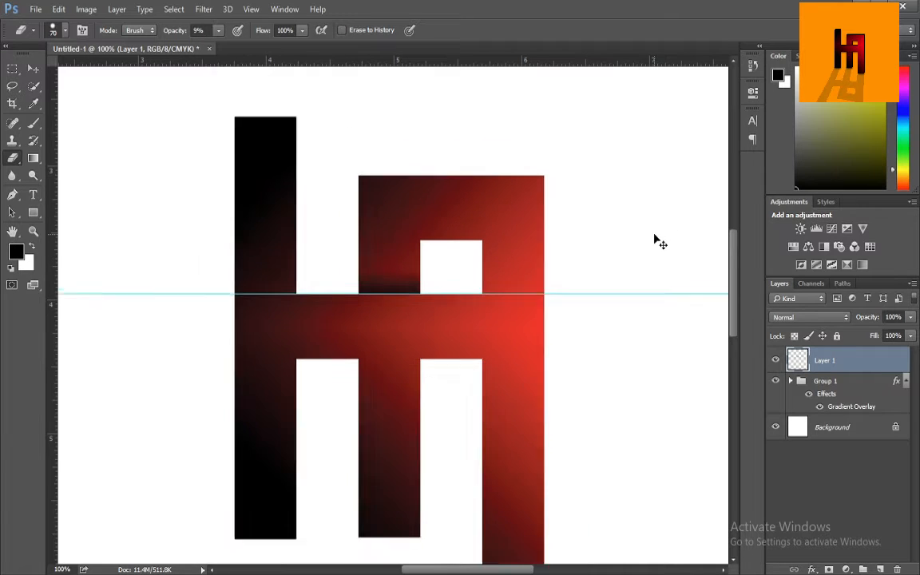
{"action": "left_click_drag", "start_coordinate": [390, 299], "coordinate": [404, 353]}
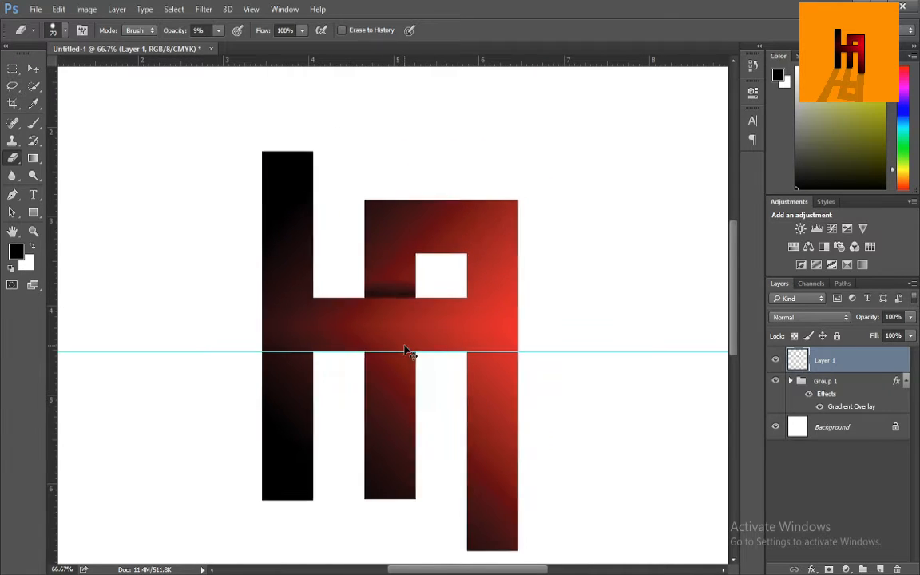
{"action": "scroll", "coordinate": [405, 353], "scroll_direction": "up", "scroll_amount": 5}
{"action": "left_click_drag", "start_coordinate": [348, 392], "coordinate": [349, 390]}
{"action": "scroll", "coordinate": [349, 390], "scroll_direction": "down", "scroll_amount": 3}
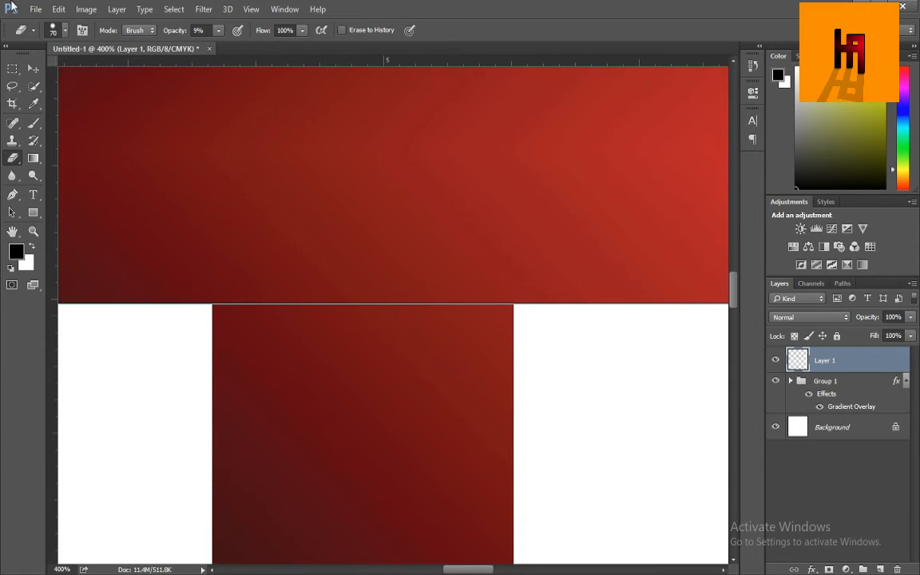
{"action": "key", "text": "m"}
{"action": "left_click_drag", "start_coordinate": [212, 304], "coordinate": [513, 485]}
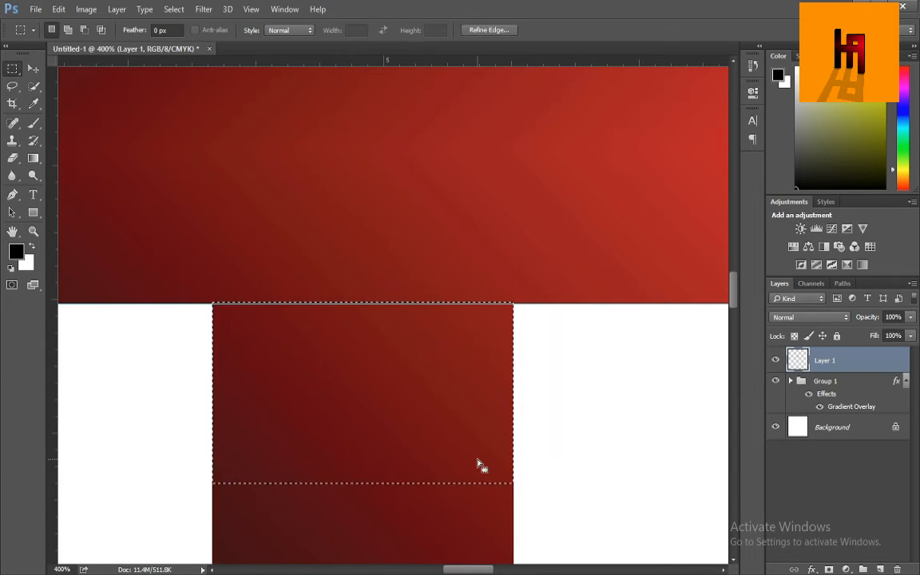
Paint a soft black shadow just under the crossbar in the selection, using a 30 px brush at 20% opacity.
{"action": "key", "text": "b"}
{"action": "key", "text": "["}
{"action": "mouse_move", "coordinate": [233, 304]}
{"action": "left_mouse_down"}
{"action": "mouse_move", "coordinate": [518, 298]}
{"action": "mouse_move", "coordinate": [214, 306]}
{"action": "mouse_move", "coordinate": [356, 349]}
{"action": "left_mouse_up"}
{"action": "mouse_move", "coordinate": [427, 367]}
{"action": "left_mouse_down"}
{"action": "mouse_move", "coordinate": [2, 399]}
{"action": "mouse_move", "coordinate": [431, 360]}
{"action": "mouse_move", "coordinate": [47, 402]}
{"action": "mouse_move", "coordinate": [494, 367]}
{"action": "mouse_move", "coordinate": [210, 304]}
{"action": "left_mouse_up"}
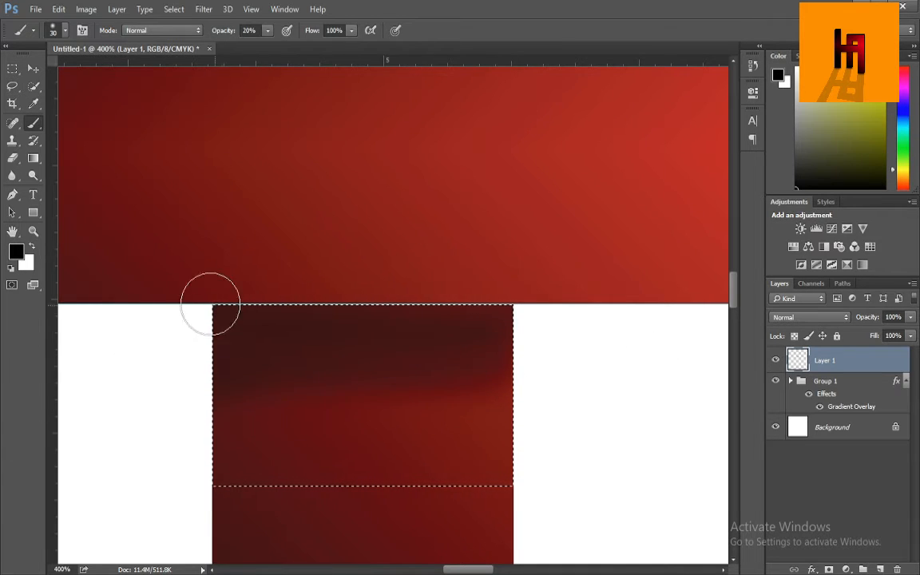
Remove the guide and move the shadow layer and logo group together down to about the centre of the canvas.
{"action": "key", "text": "ctrl+0"}
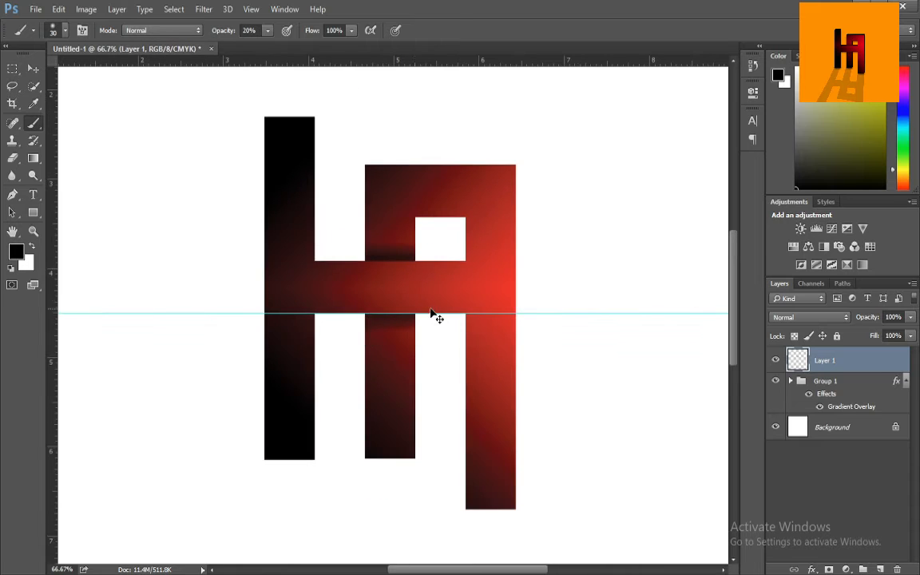
{"action": "key", "text": "ctrl+minus"}
{"action": "key", "text": "ctrl+minus"}
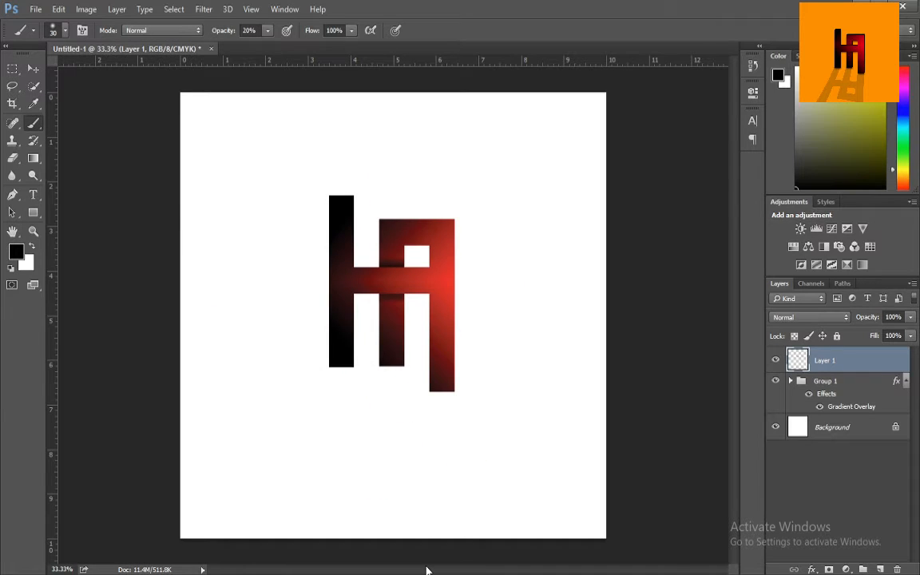
{"action": "key", "text": "ctrl+minus"}
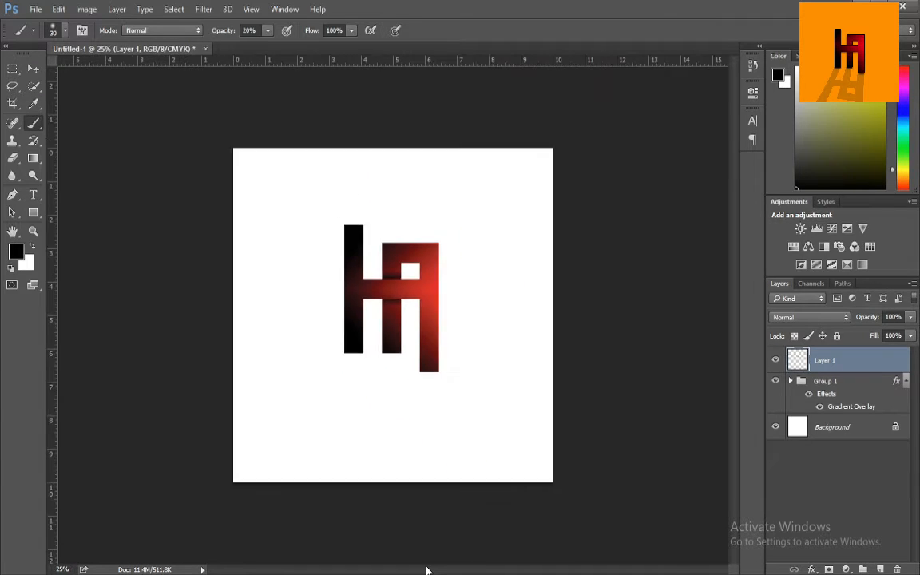
{"action": "key", "text": "ctrl+t"}
{"action": "key", "text": "Escape"}
{"action": "left_click", "coordinate": [825, 381], "text": "shift"}
{"action": "key", "text": "ctrl+t"}
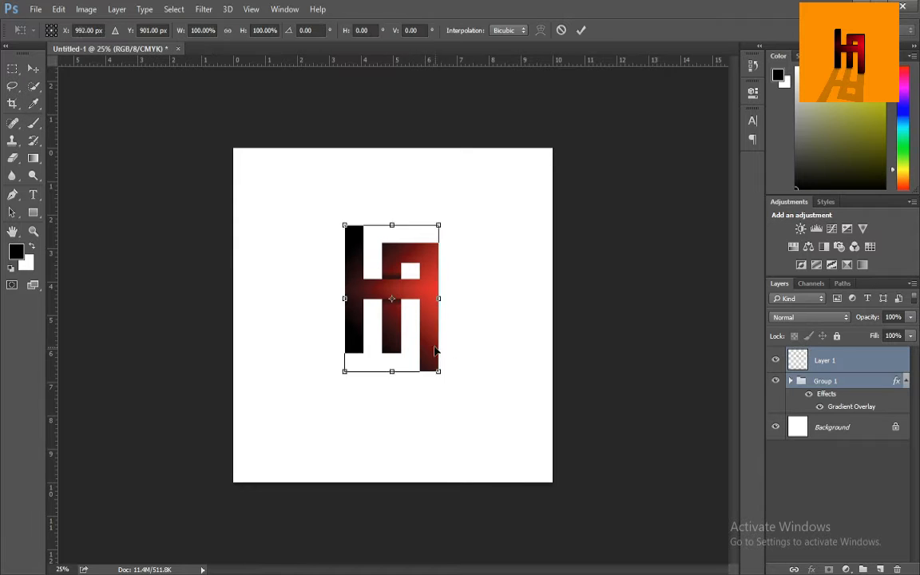
{"action": "key", "text": "Return"}
Duplicate the Background layer and add a Gradient Map adjustment layer above the copy.
{"action": "left_click", "coordinate": [845, 427]}
{"action": "key", "text": "ctrl+j"}
{"action": "right_click", "coordinate": [847, 428]}
{"action": "left_click", "coordinate": [323, 164]}
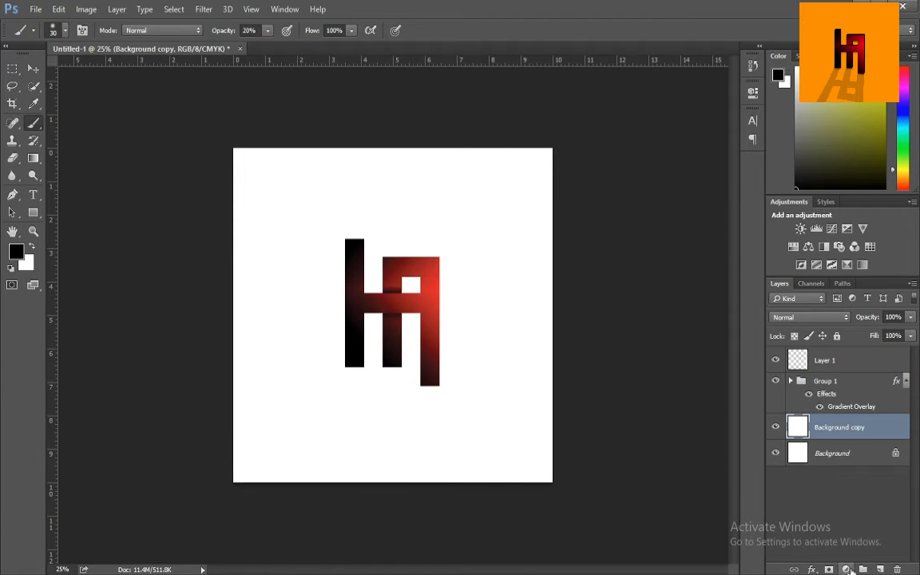
{"action": "left_click", "coordinate": [847, 570]}
{"action": "left_click", "coordinate": [859, 548]}
Change the gradient map's black stop to a teal blue.
{"action": "left_click", "coordinate": [640, 128]}
{"action": "double_click", "coordinate": [572, 323]}
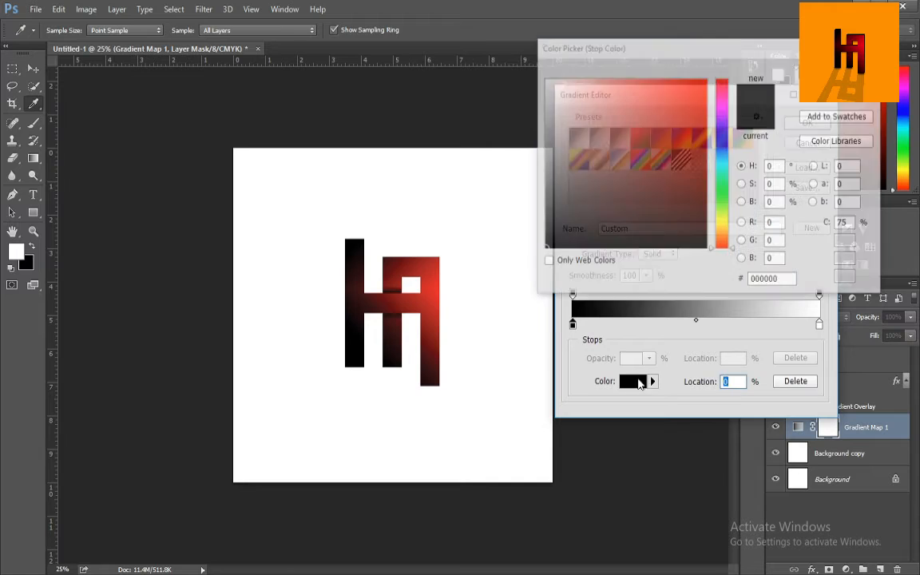
{"action": "left_click", "coordinate": [722, 162]}
{"action": "left_click", "coordinate": [707, 126]}
{"action": "left_click", "coordinate": [837, 67]}
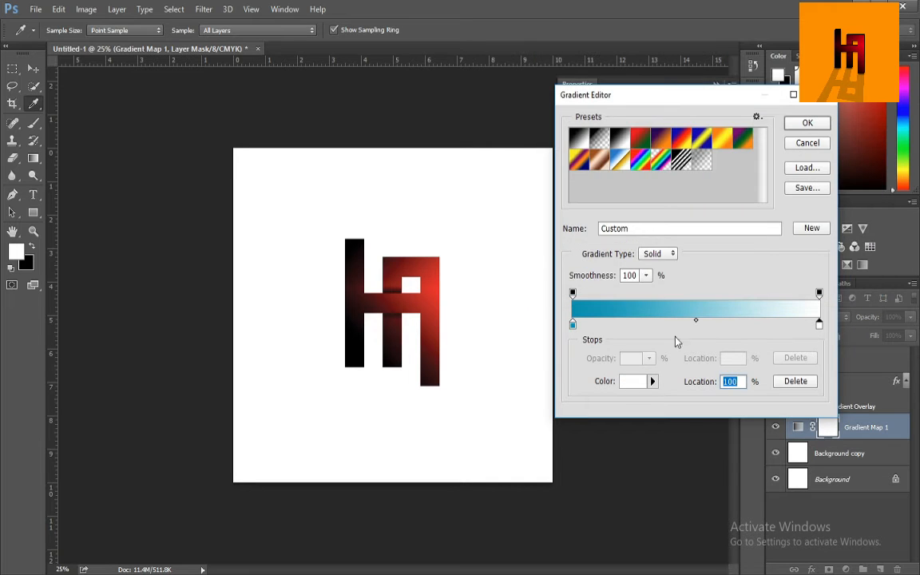
Change the gradient map's white stop to salmon pink and apply the gradient.
{"action": "left_click", "coordinate": [634, 382]}
{"action": "left_click", "coordinate": [601, 79]}
{"action": "left_click", "coordinate": [645, 80]}
{"action": "left_click", "coordinate": [623, 79]}
{"action": "left_click", "coordinate": [837, 67]}
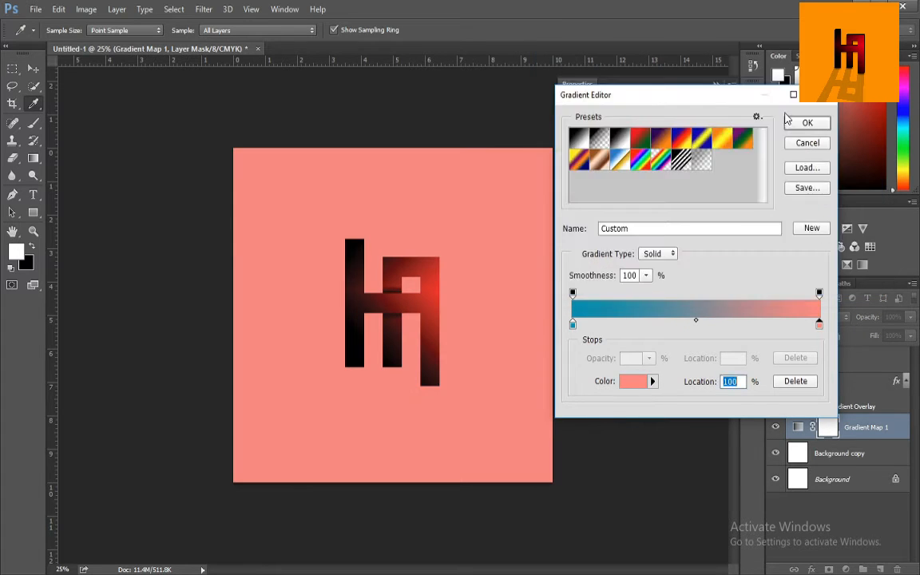
{"action": "left_click", "coordinate": [792, 122]}
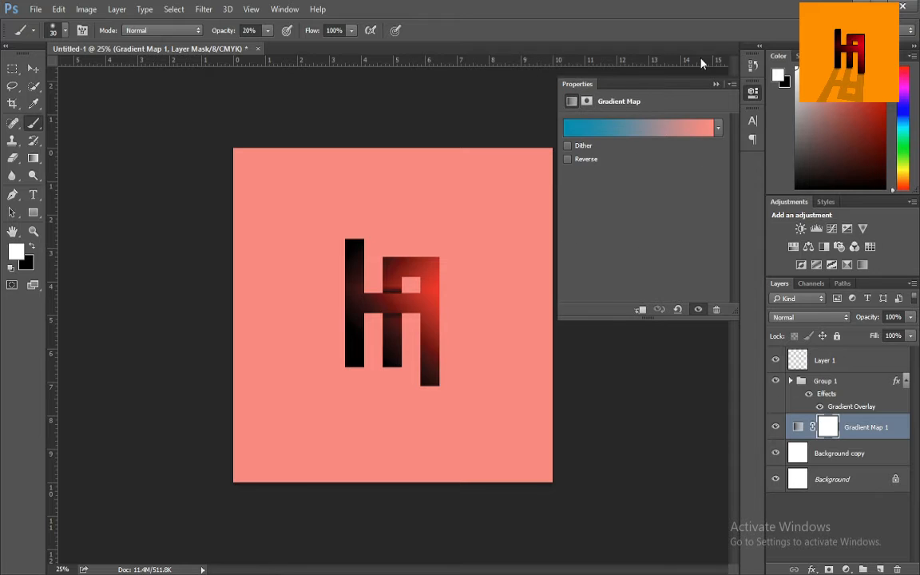
{"action": "left_click", "coordinate": [601, 129]}
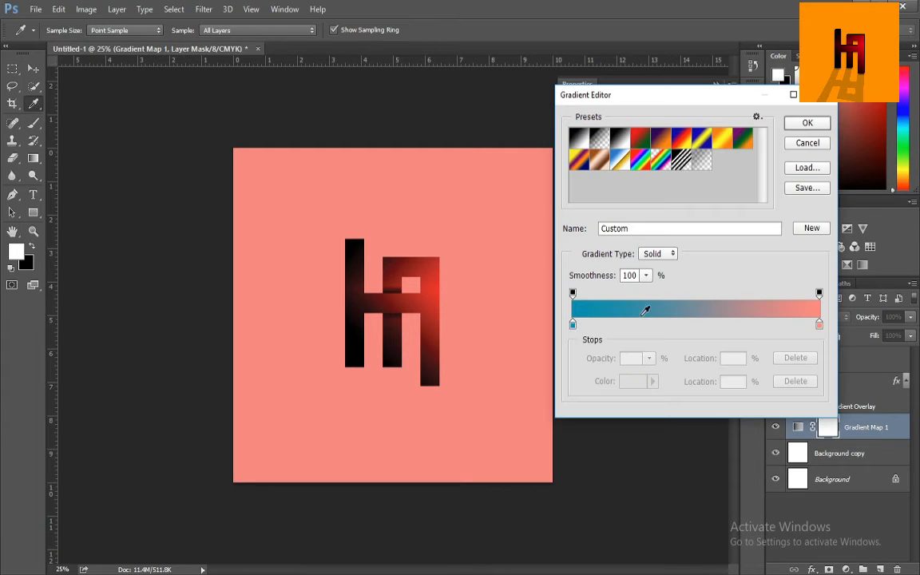
{"action": "left_click", "coordinate": [697, 323]}
{"action": "left_click_drag", "start_coordinate": [697, 323], "coordinate": [756, 327]}
{"action": "left_click", "coordinate": [805, 147]}
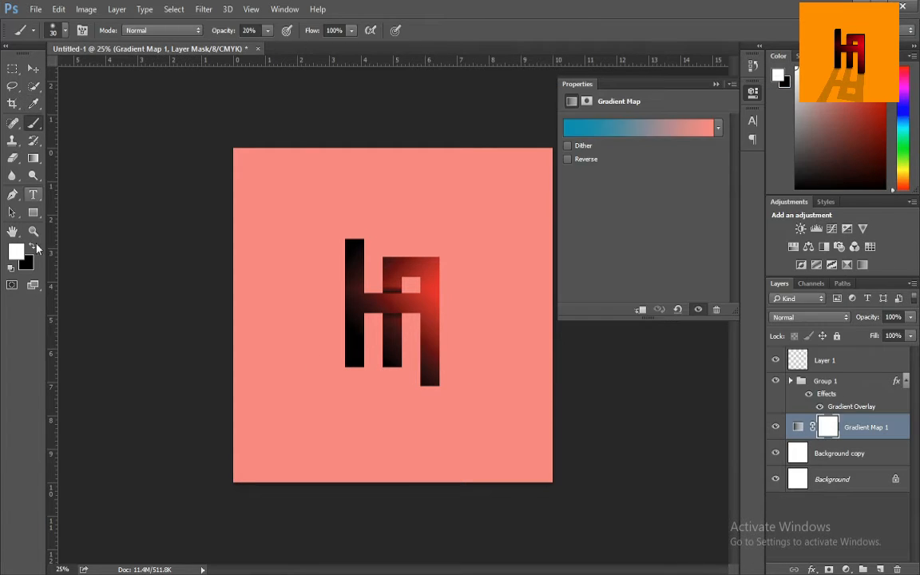
Delete the Gradient Map adjustment layer above the background copy.
{"action": "left_click", "coordinate": [839, 523]}
{"action": "left_click", "coordinate": [777, 427]}
{"action": "left_click_drag", "start_coordinate": [892, 432], "coordinate": [897, 569]}
Select the Background copy layer and load the Foreground to Transparent preset for the Gradient tool.
{"action": "left_click", "coordinate": [847, 429]}
{"action": "left_click", "coordinate": [33, 159]}
{"action": "left_click", "coordinate": [60, 32]}
{"action": "left_click", "coordinate": [616, 139]}
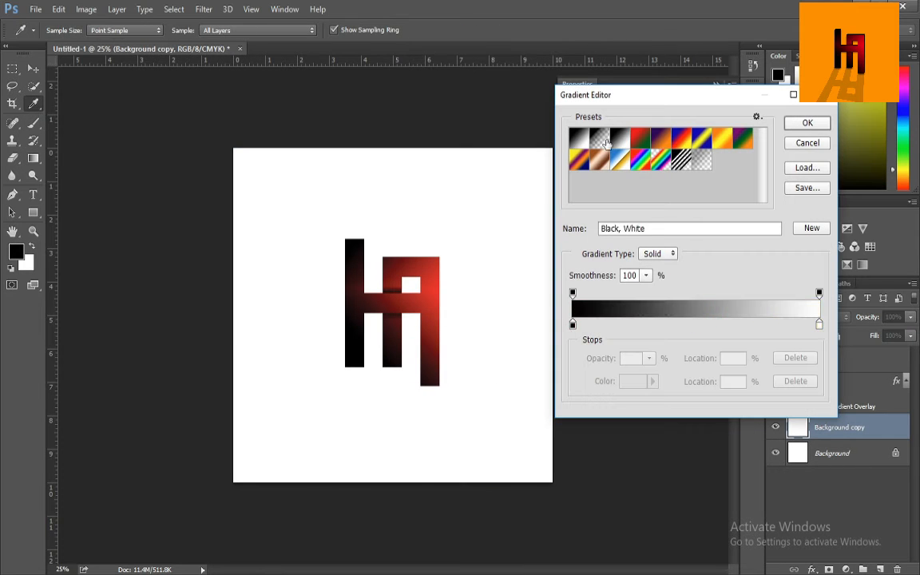
{"action": "left_click", "coordinate": [597, 139]}
Set the gradient's starting colour stop to bright cyan and accept the gradient.
{"action": "left_click", "coordinate": [573, 324]}
{"action": "left_click", "coordinate": [633, 382]}
{"action": "left_click_drag", "start_coordinate": [722, 160], "coordinate": [720, 159]}
{"action": "left_click", "coordinate": [705, 80]}
{"action": "left_click", "coordinate": [837, 70]}
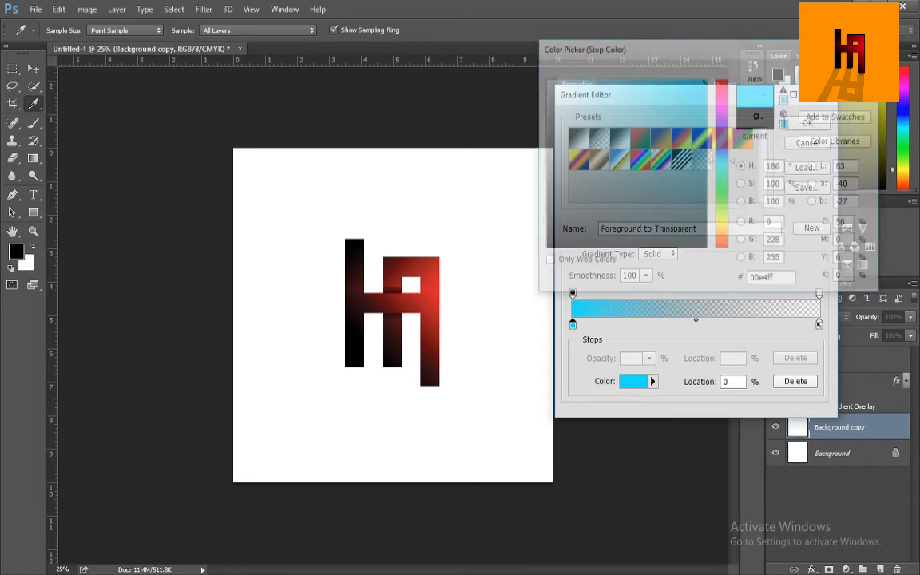
{"action": "left_click", "coordinate": [805, 124]}
Try the cyan-to-transparent linear gradient across the background copy at several angles.
{"action": "left_click_drag", "start_coordinate": [386, 166], "coordinate": [376, 439]}
{"action": "left_click_drag", "start_coordinate": [372, 499], "coordinate": [380, 280]}
{"action": "left_click_drag", "start_coordinate": [375, 432], "coordinate": [399, 165]}
{"action": "left_click_drag", "start_coordinate": [411, 228], "coordinate": [374, 496]}
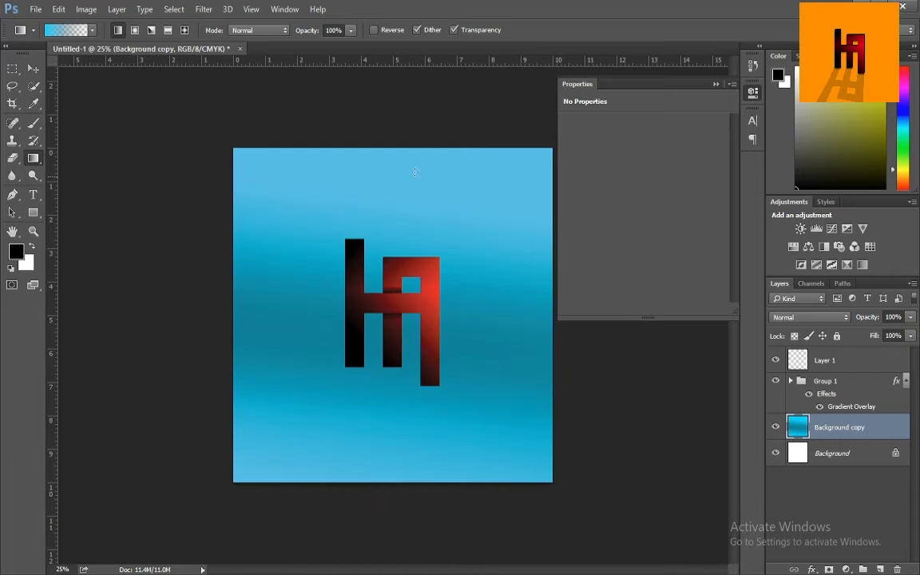
{"action": "left_click_drag", "start_coordinate": [411, 151], "coordinate": [362, 522]}
{"action": "left_click_drag", "start_coordinate": [400, 192], "coordinate": [348, 140]}
{"action": "left_click_drag", "start_coordinate": [488, 398], "coordinate": [411, 262]}
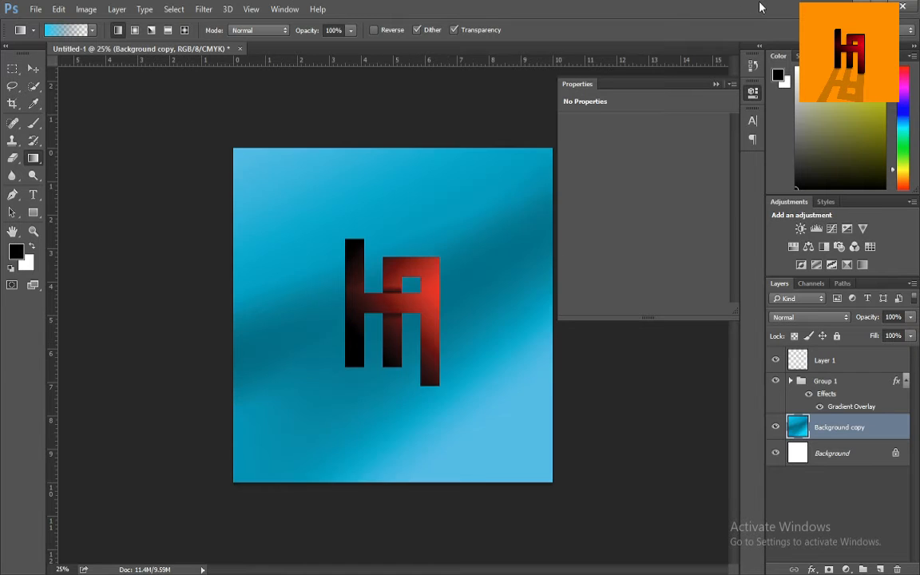
Undo all the trial gradient strokes on the background copy.
{"action": "key", "text": "ctrl+alt+z"}
{"action": "key", "text": "ctrl+alt+z"}
{"action": "key", "text": "ctrl+alt+z"}
{"action": "key", "text": "ctrl+alt+z"}
{"action": "key", "text": "ctrl+alt+z"}
{"action": "key", "text": "ctrl+alt+z"}
{"action": "key", "text": "ctrl+alt+z"}
{"action": "key", "text": "ctrl+alt+z"}
Change the gradient's black end stop to salmon pink and try the gradient diagonally across the background copy.
{"action": "left_click", "coordinate": [62, 31]}
{"action": "double_click", "coordinate": [819, 325]}
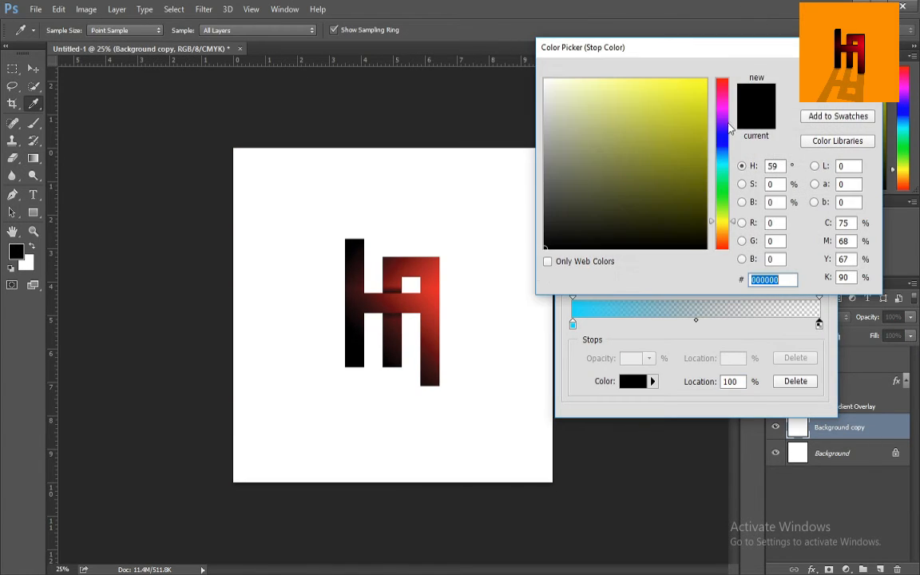
{"action": "left_click", "coordinate": [723, 251]}
{"action": "left_click", "coordinate": [602, 80]}
{"action": "left_click", "coordinate": [837, 70]}
{"action": "left_click", "coordinate": [807, 123]}
{"action": "left_click_drag", "start_coordinate": [534, 484], "coordinate": [302, 206]}
Load the opaque foreground-to-background gradient preset and set its starting stop to bright cyan.
{"action": "left_click", "coordinate": [62, 31]}
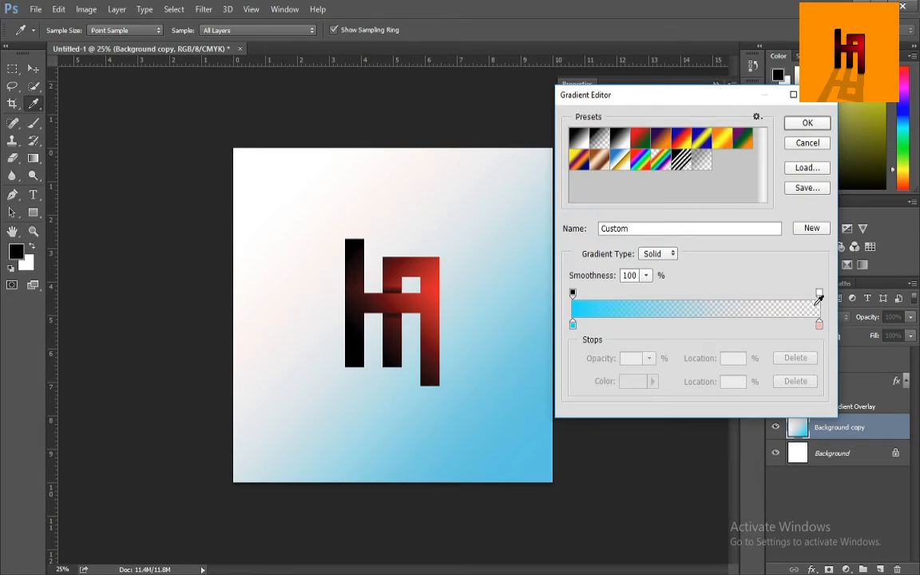
{"action": "left_click", "coordinate": [579, 138]}
{"action": "left_click", "coordinate": [573, 324]}
{"action": "left_click", "coordinate": [542, 461]}
{"action": "double_click", "coordinate": [573, 324]}
{"action": "left_click", "coordinate": [701, 81]}
{"action": "left_click", "coordinate": [837, 70]}
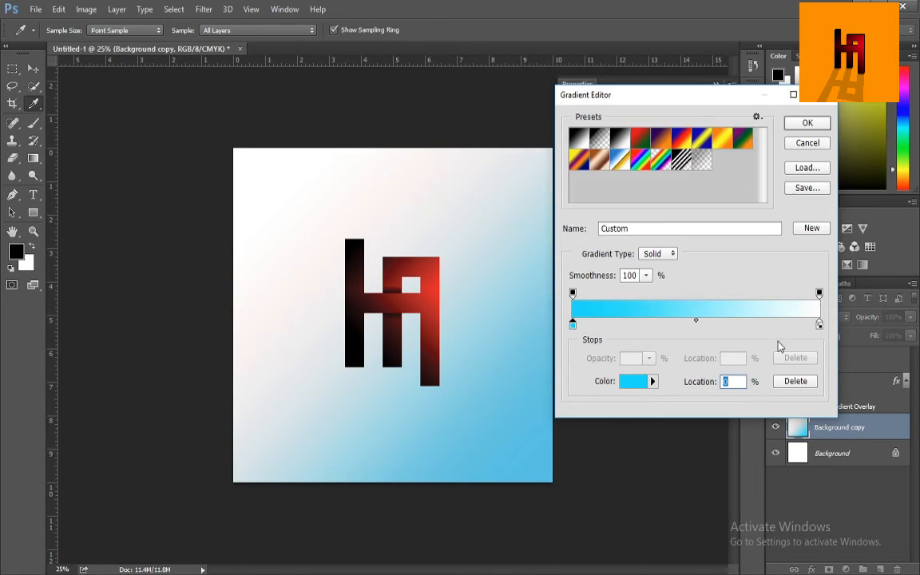
Set the gradient's end stop to salmon pink #fc8f8f, accept it, and undo the previous diagonal fill.
{"action": "double_click", "coordinate": [820, 324]}
{"action": "left_click", "coordinate": [729, 79]}
{"action": "left_click", "coordinate": [613, 82]}
{"action": "left_click", "coordinate": [837, 70]}
{"action": "left_click", "coordinate": [810, 125]}
{"action": "key", "text": "ctrl+z"}
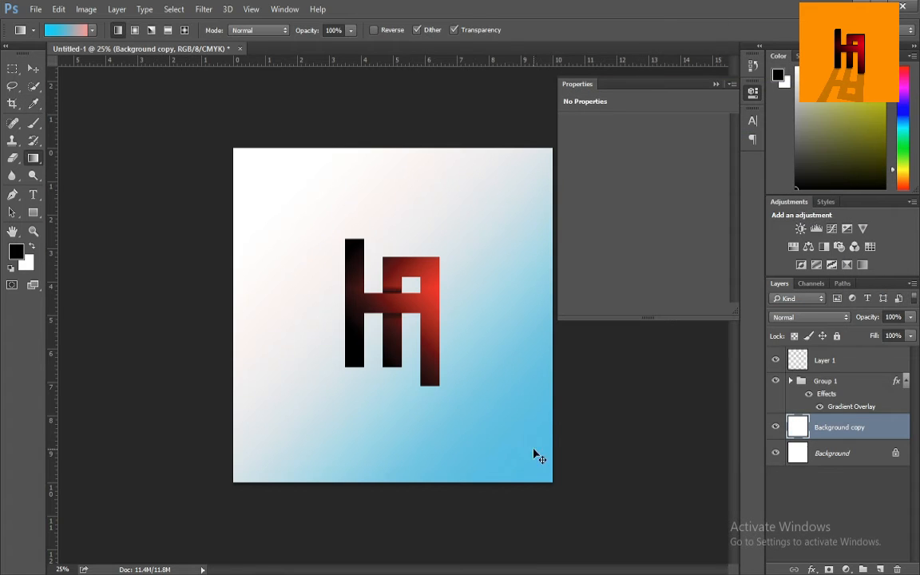
Try the cyan-to-pink gradient on the background copy in several directions and switch it to the radial style.
{"action": "left_click_drag", "start_coordinate": [487, 384], "coordinate": [308, 231]}
{"action": "mouse_move", "coordinate": [295, 206]}
{"action": "left_mouse_down"}
{"action": "mouse_move", "coordinate": [366, 306]}
{"action": "mouse_move", "coordinate": [480, 391]}
{"action": "mouse_move", "coordinate": [316, 244]}
{"action": "mouse_move", "coordinate": [419, 355]}
{"action": "mouse_move", "coordinate": [308, 216]}
{"action": "left_mouse_up"}
{"action": "left_click_drag", "start_coordinate": [374, 175], "coordinate": [390, 447]}
{"action": "left_click_drag", "start_coordinate": [376, 385], "coordinate": [359, 557]}
{"action": "left_click_drag", "start_coordinate": [397, 183], "coordinate": [430, 397]}
Swap the gradient's stops so it runs from pink to cyan, and make the pink slightly more saturated.
{"action": "left_click", "coordinate": [65, 30]}
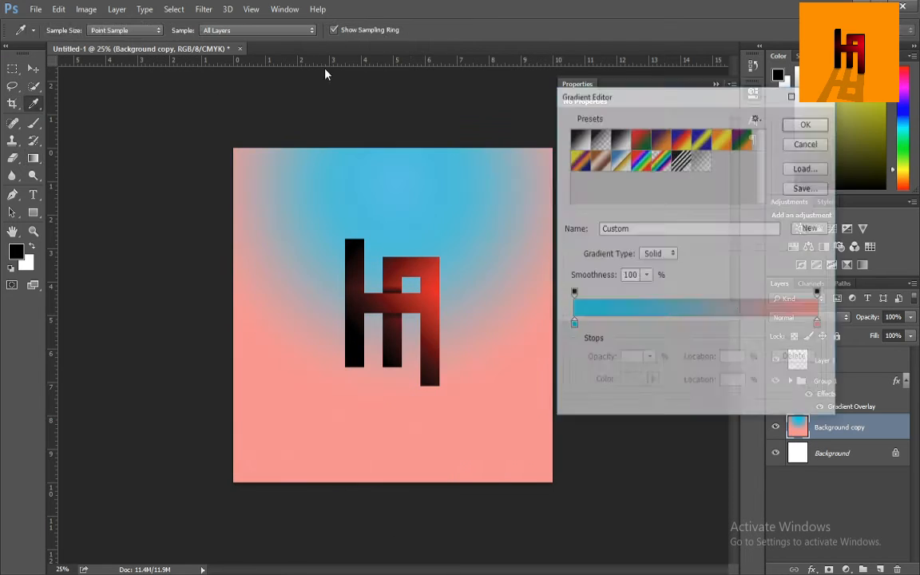
{"action": "left_click_drag", "start_coordinate": [791, 330], "coordinate": [770, 259]}
{"action": "left_click", "coordinate": [573, 325]}
{"action": "double_click", "coordinate": [574, 325]}
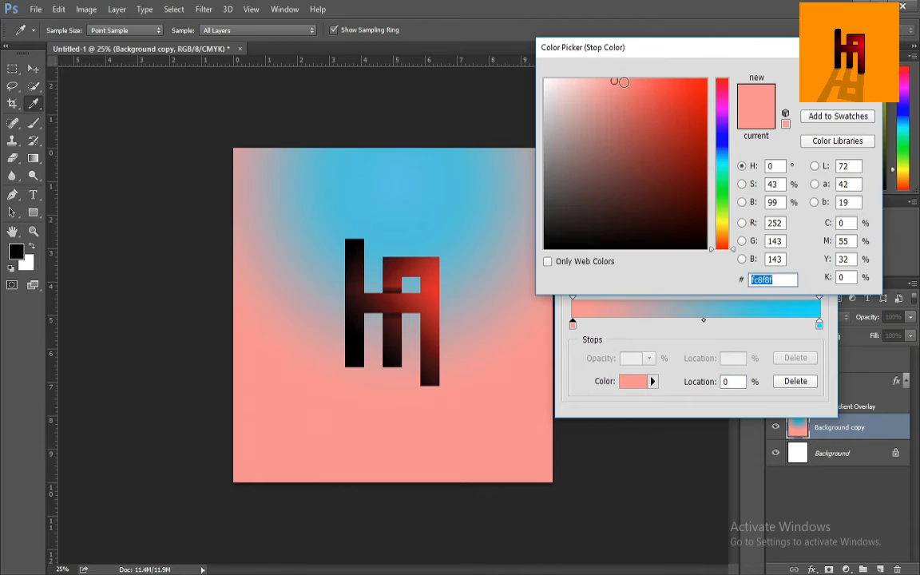
{"action": "left_click", "coordinate": [635, 80]}
{"action": "left_click", "coordinate": [840, 69]}
{"action": "left_click", "coordinate": [808, 123]}
Fill the background copy with the radial gradient, centring the pink near the logo's upper part with cyan towards the corners.
{"action": "left_click_drag", "start_coordinate": [337, 204], "coordinate": [363, 391]}
{"action": "left_click_drag", "start_coordinate": [412, 291], "coordinate": [416, 451]}
{"action": "left_click_drag", "start_coordinate": [423, 252], "coordinate": [311, 564]}
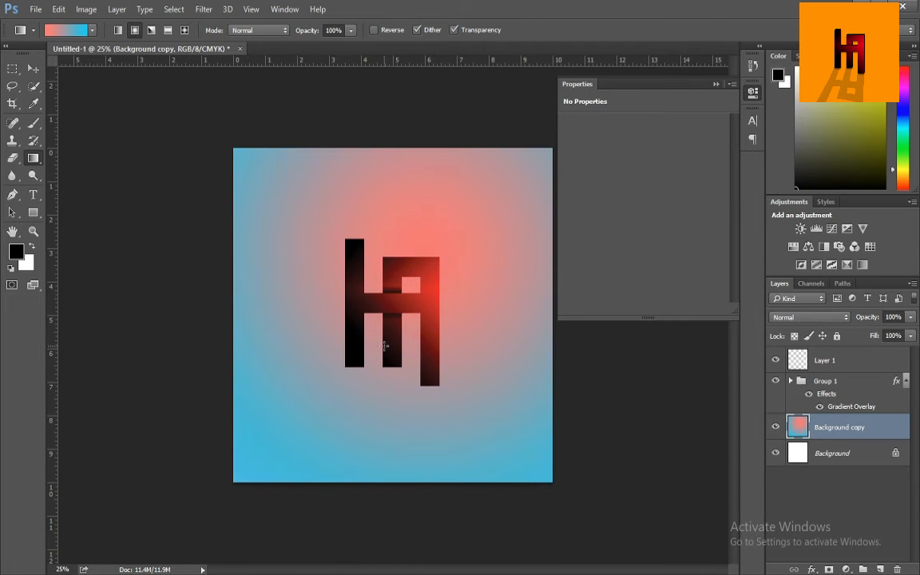
{"action": "left_click_drag", "start_coordinate": [373, 304], "coordinate": [447, 408]}
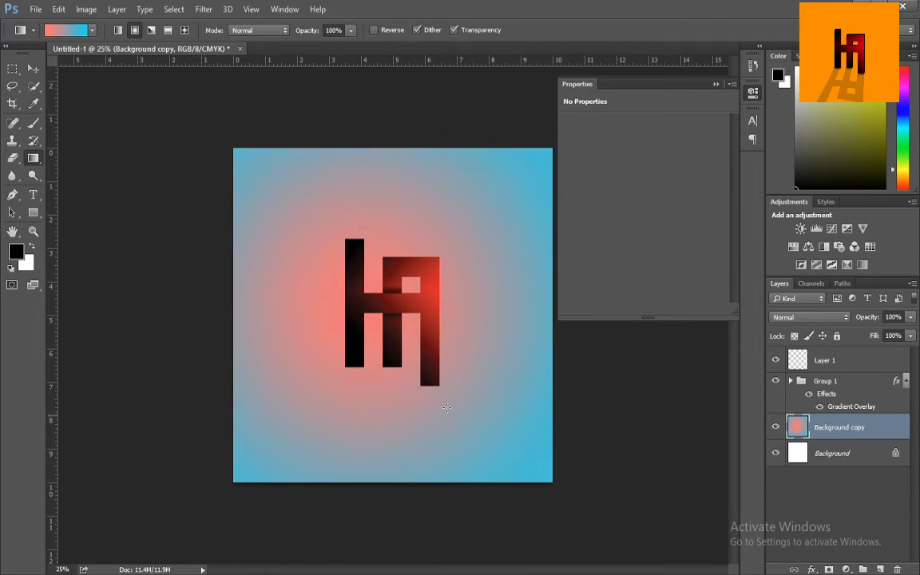
{"action": "left_click_drag", "start_coordinate": [326, 493], "coordinate": [326, 493]}
{"action": "left_click_drag", "start_coordinate": [434, 270], "coordinate": [276, 540]}
Try to merge the logo group and the overlap shadow layer into a single layer.
{"action": "right_click", "coordinate": [841, 386]}
{"action": "left_click", "coordinate": [860, 122]}
{"action": "left_click", "coordinate": [842, 364], "text": "ctrl"}
{"action": "right_click", "coordinate": [839, 366]}
{"action": "left_click", "coordinate": [749, 399]}
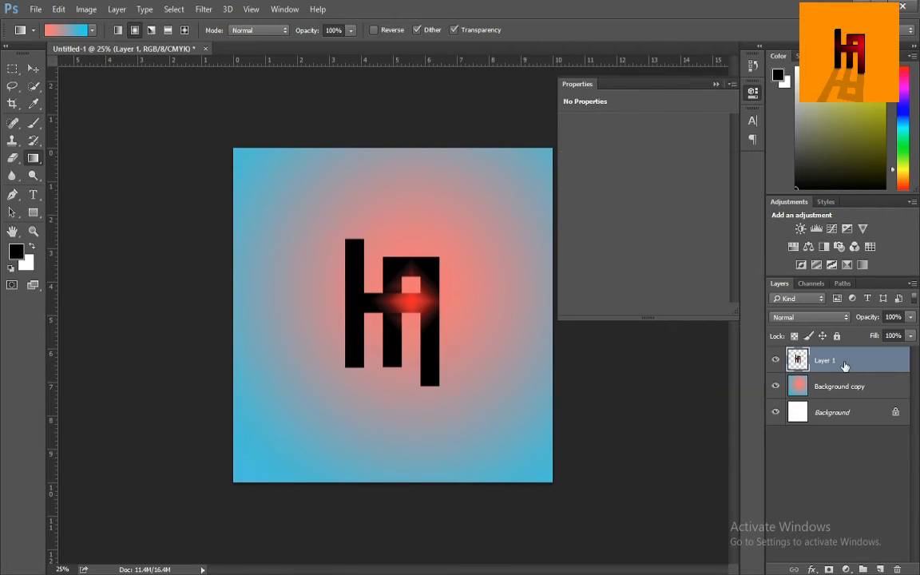
{"action": "key", "text": "ctrl+alt+z"}
{"action": "key", "text": "ctrl+alt+z"}
Flatten Group 1 with its gradient into a plain layer and merge it with Layer 1.
{"action": "right_click", "coordinate": [836, 385]}
{"action": "left_click", "coordinate": [845, 271]}
{"action": "left_click", "coordinate": [828, 359], "text": "ctrl"}
{"action": "right_click", "coordinate": [826, 361]}
{"action": "left_click", "coordinate": [761, 399]}
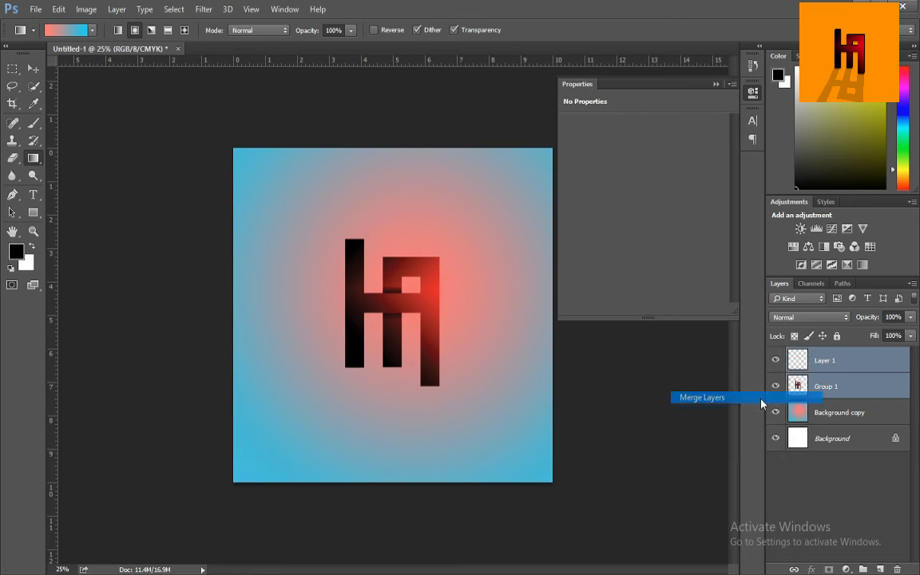
Duplicate the merged logo layer, flip the copy vertically and move it below the letters.
{"action": "key", "text": "ctrl+j"}
{"action": "key", "text": "ctrl+t"}
{"action": "right_click", "coordinate": [410, 275]}
{"action": "left_click", "coordinate": [453, 445]}
{"action": "left_click_drag", "start_coordinate": [397, 345], "coordinate": [417, 423]}
Apply the flipped copy's transformation and lower its opacity to 23%.
{"action": "right_click", "coordinate": [393, 443]}
{"action": "left_click", "coordinate": [424, 432]}
{"action": "right_click", "coordinate": [402, 453]}
{"action": "left_click", "coordinate": [419, 432]}
{"action": "key", "text": "Return"}
{"action": "left_click", "coordinate": [911, 317]}
{"action": "left_click_drag", "start_coordinate": [911, 330], "coordinate": [859, 330]}
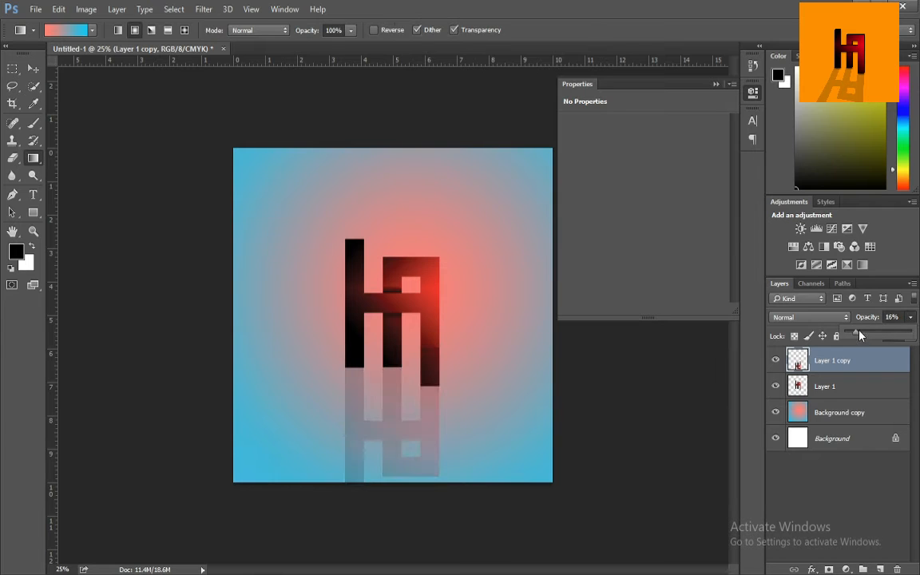
Distort the flipped copy so its lower part slants to the left like a cast shadow from the letters.
{"action": "key", "text": "ctrl+t"}
{"action": "left_click_drag", "start_coordinate": [346, 494], "coordinate": [308, 485]}
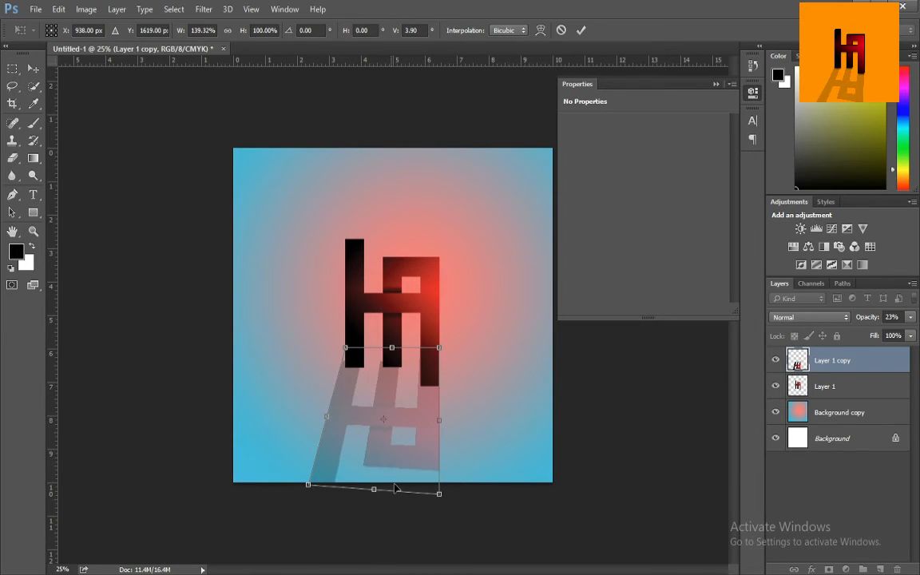
{"action": "mouse_move", "coordinate": [439, 493]}
{"action": "left_mouse_down"}
{"action": "mouse_move", "coordinate": [451, 505]}
{"action": "mouse_move", "coordinate": [424, 503]}
{"action": "left_mouse_up"}
{"action": "left_click_drag", "start_coordinate": [308, 485], "coordinate": [292, 474]}
{"action": "left_click_drag", "start_coordinate": [388, 424], "coordinate": [393, 427]}
{"action": "left_click_drag", "start_coordinate": [446, 353], "coordinate": [440, 361]}
Warp the cast shadow's two lower corners outward, apply the warp, and lower its opacity to 20%.
{"action": "right_click", "coordinate": [439, 361]}
{"action": "left_click", "coordinate": [472, 453]}
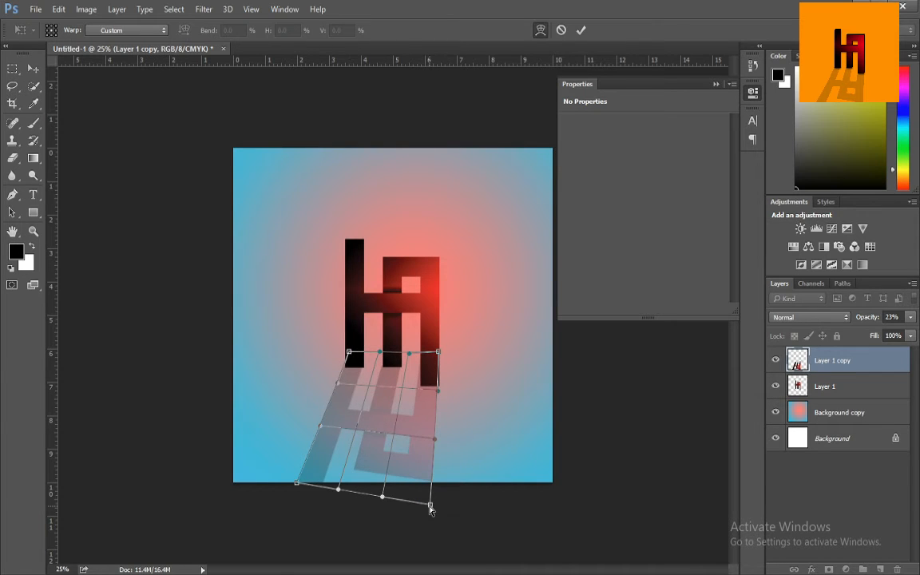
{"action": "left_click_drag", "start_coordinate": [430, 506], "coordinate": [440, 514]}
{"action": "left_click_drag", "start_coordinate": [297, 483], "coordinate": [286, 485]}
{"action": "key", "text": "Return"}
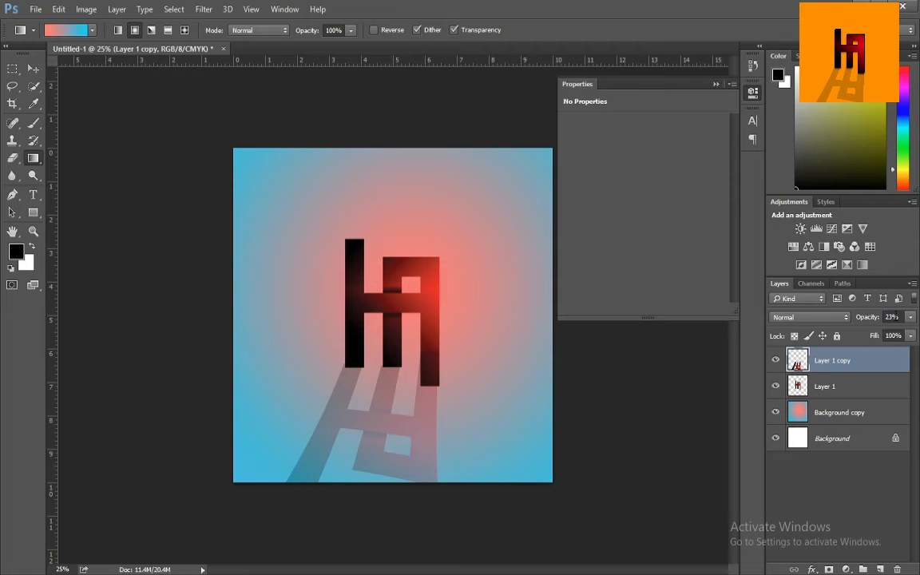
{"action": "left_click", "coordinate": [837, 506]}
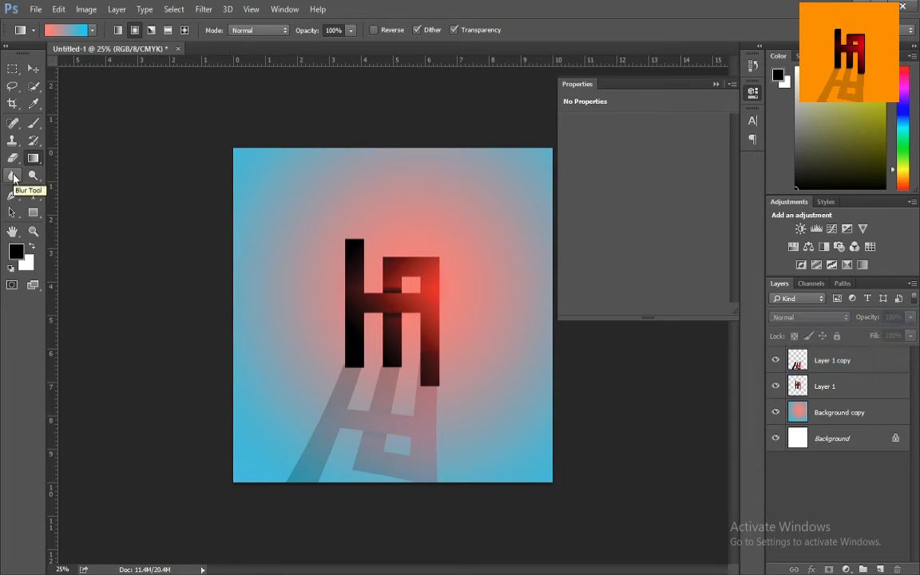
Add a Drop Shadow to Layer 1 with a distance of 18 px and a larger size.
{"action": "right_click", "coordinate": [827, 387]}
{"action": "left_click", "coordinate": [637, 97]}
{"action": "left_click", "coordinate": [683, 311]}
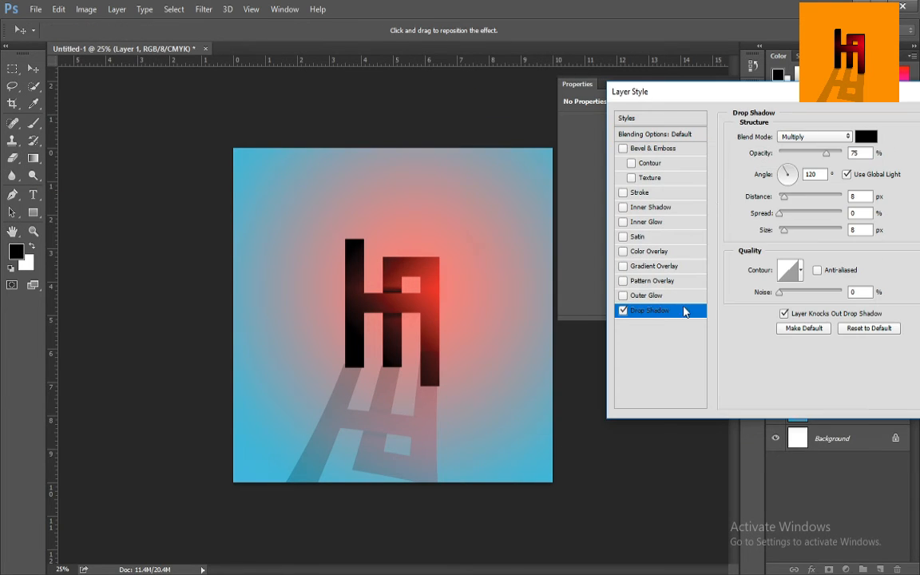
{"action": "left_click_drag", "start_coordinate": [788, 194], "coordinate": [790, 196]}
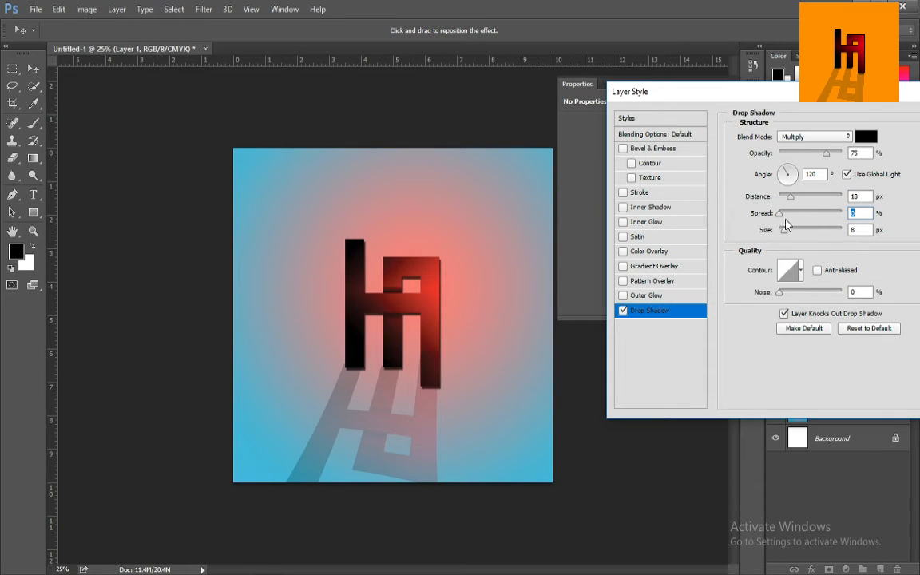
{"action": "left_click_drag", "start_coordinate": [785, 228], "coordinate": [793, 232]}
{"action": "key", "text": "Return"}
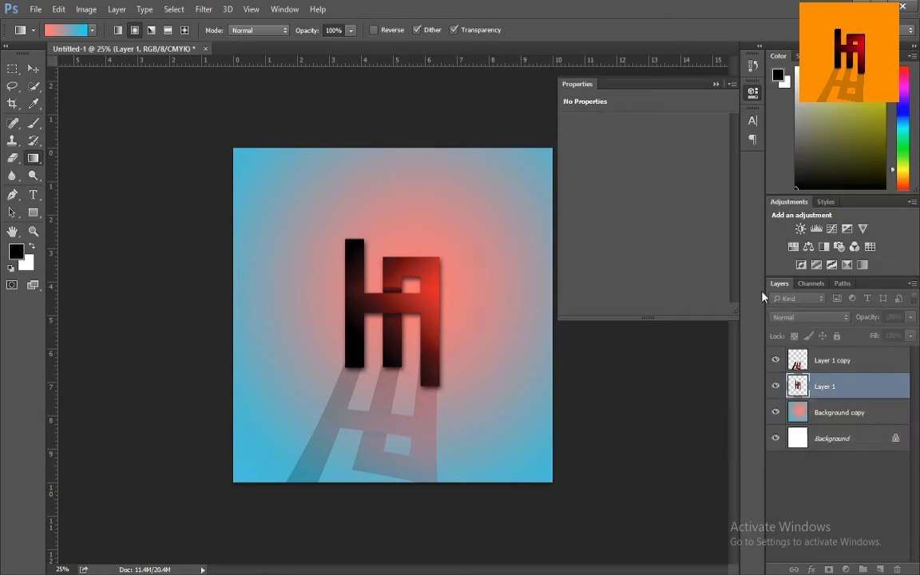
Warp the upper edge of the cast shadow layer so it lines up with the bases of the letters.
{"action": "left_click", "coordinate": [835, 360]}
{"action": "key", "text": "ctrl+t"}
{"action": "right_click", "coordinate": [425, 373]}
{"action": "left_click", "coordinate": [447, 416]}
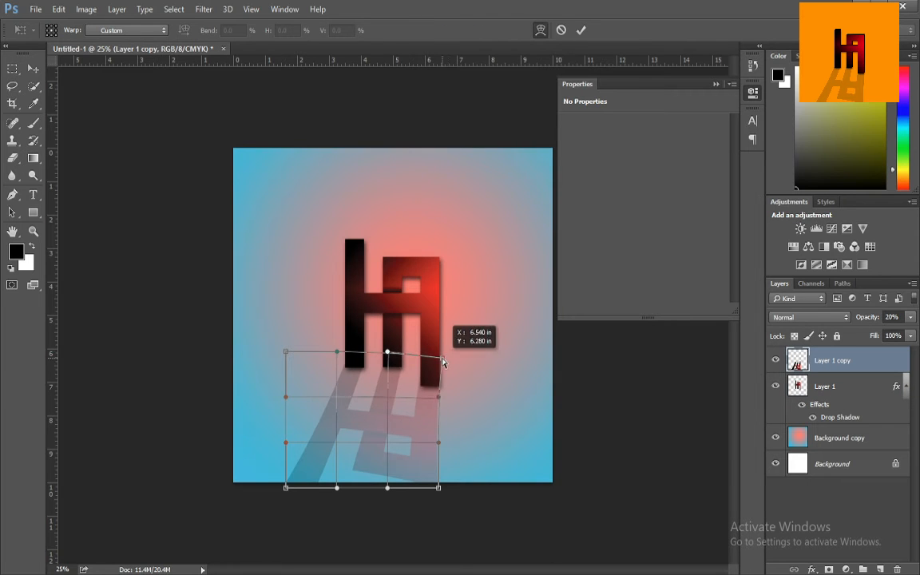
{"action": "left_click_drag", "start_coordinate": [443, 359], "coordinate": [442, 358]}
{"action": "left_click_drag", "start_coordinate": [439, 397], "coordinate": [435, 397]}
{"action": "left_click_drag", "start_coordinate": [442, 359], "coordinate": [440, 389]}
{"action": "left_click_drag", "start_coordinate": [389, 353], "coordinate": [389, 323]}
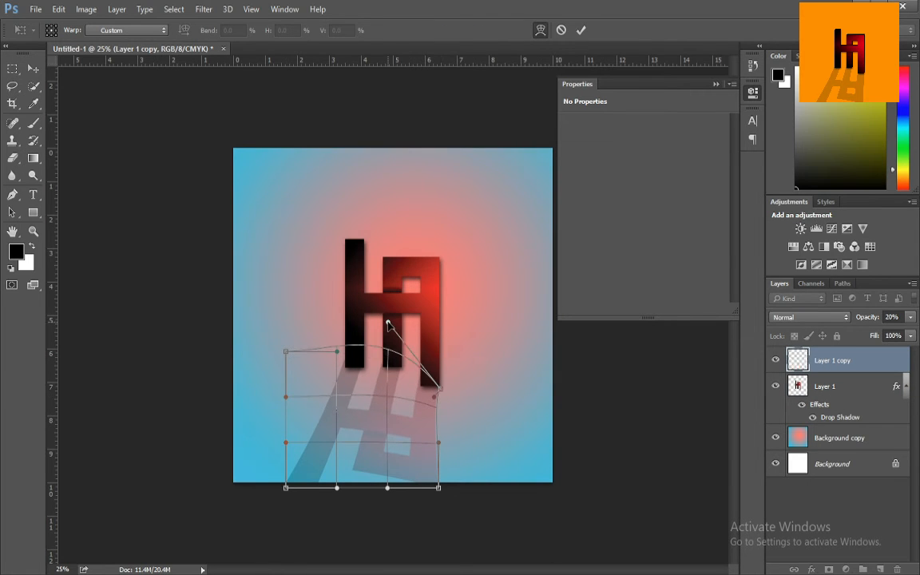
{"action": "left_click_drag", "start_coordinate": [440, 389], "coordinate": [445, 341]}
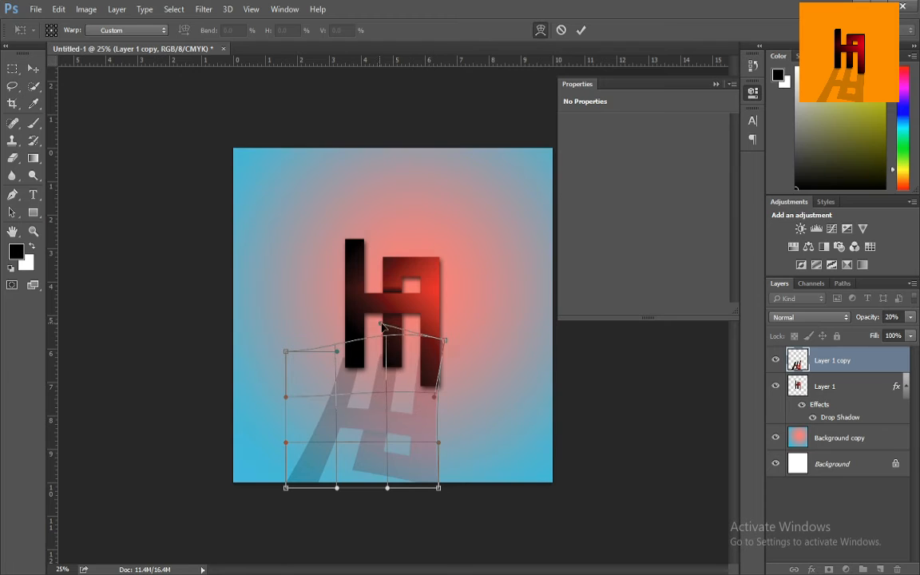
{"action": "left_click_drag", "start_coordinate": [381, 324], "coordinate": [388, 321]}
{"action": "left_click_drag", "start_coordinate": [445, 340], "coordinate": [440, 334]}
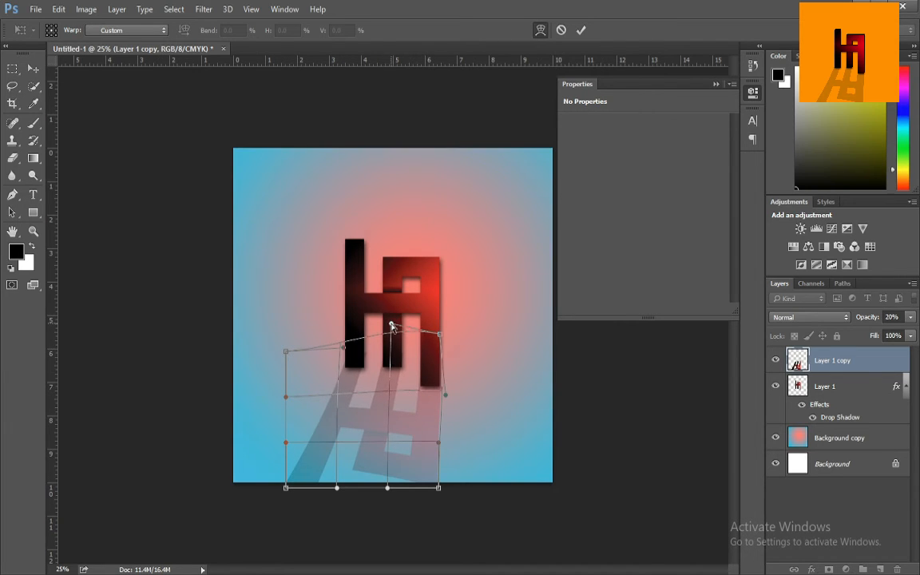
{"action": "key", "text": "Return"}
Duplicate Layer 1, place the copy in a new group and offset it slightly down and to the left.
{"action": "left_click", "coordinate": [850, 388]}
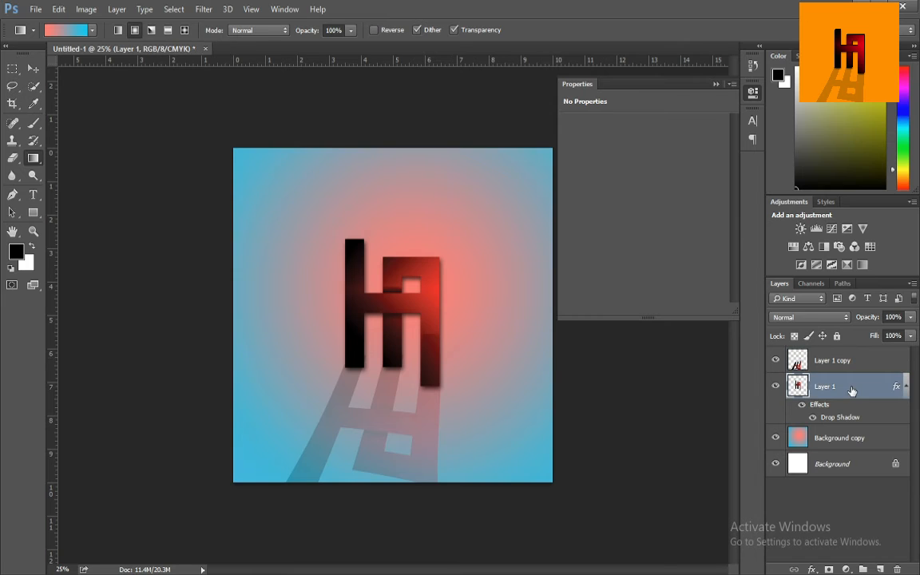
{"action": "key", "text": "ctrl+j"}
{"action": "key", "text": "ctrl+g"}
{"action": "left_click", "coordinate": [791, 381]}
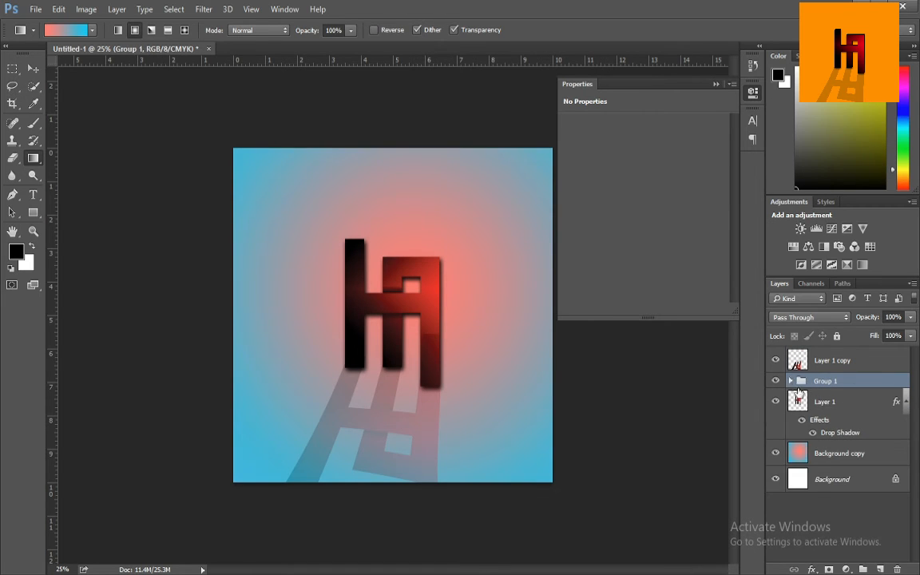
{"action": "left_click", "coordinate": [791, 381]}
{"action": "left_click", "coordinate": [837, 403]}
{"action": "key", "text": "ctrl+t"}
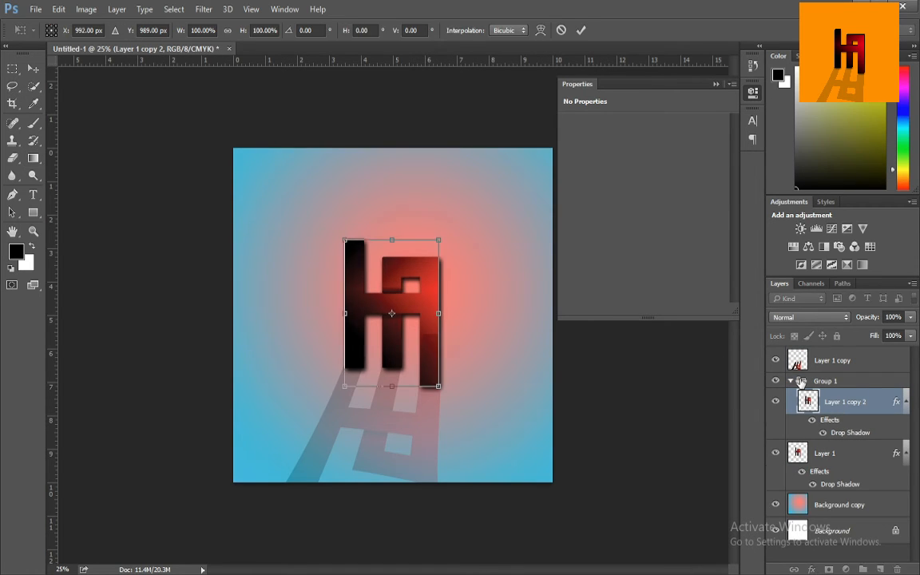
{"action": "key", "text": "Escape"}
Try to extrude the logo by repeating the offset duplication with the drop shadow still active on each copy.
{"action": "key", "text": "ctrl+shift+alt+t"}
{"action": "key", "text": "ctrl+shift+alt+t"}
{"action": "key", "text": "ctrl+shift+alt+t"}
{"action": "key", "text": "ctrl+shift+alt+t"}
{"action": "key", "text": "ctrl+shift+alt+t"}
{"action": "key", "text": "ctrl+shift+alt+t"}
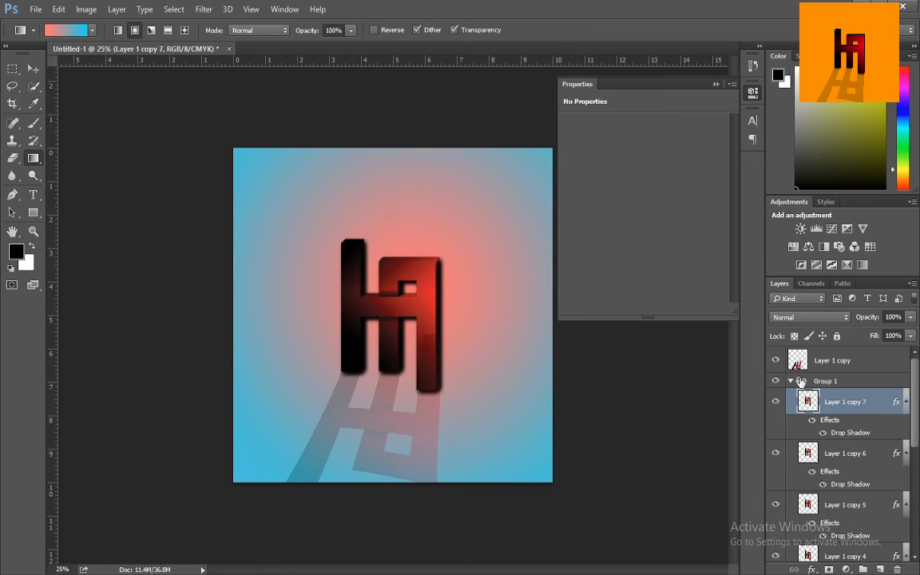
{"action": "key", "text": "ctrl+alt+z"}
{"action": "key", "text": "ctrl+alt+z"}
{"action": "key", "text": "ctrl+alt+z"}
{"action": "key", "text": "ctrl+alt+z"}
{"action": "key", "text": "ctrl+alt+z"}
{"action": "key", "text": "ctrl+alt+z"}
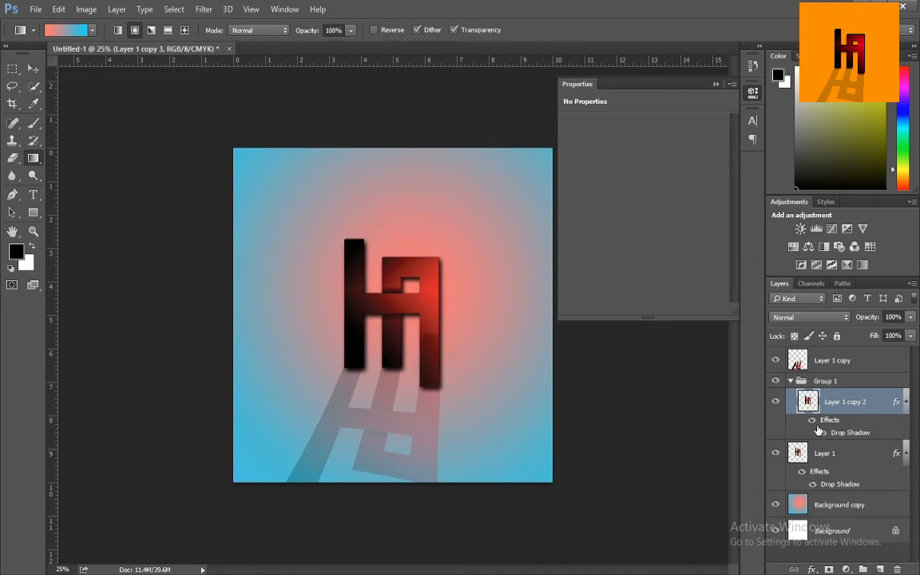
Hide the grouped copy's effects, repeat the offset duplication five times to extrude the logo, and collapse the group.
{"action": "key", "text": "ctrl+shift+alt+t"}
{"action": "key", "text": "ctrl+shift+alt+t"}
{"action": "key", "text": "ctrl+shift+alt+t"}
{"action": "key", "text": "ctrl+shift+alt+t"}
{"action": "key", "text": "ctrl+shift+alt+t"}
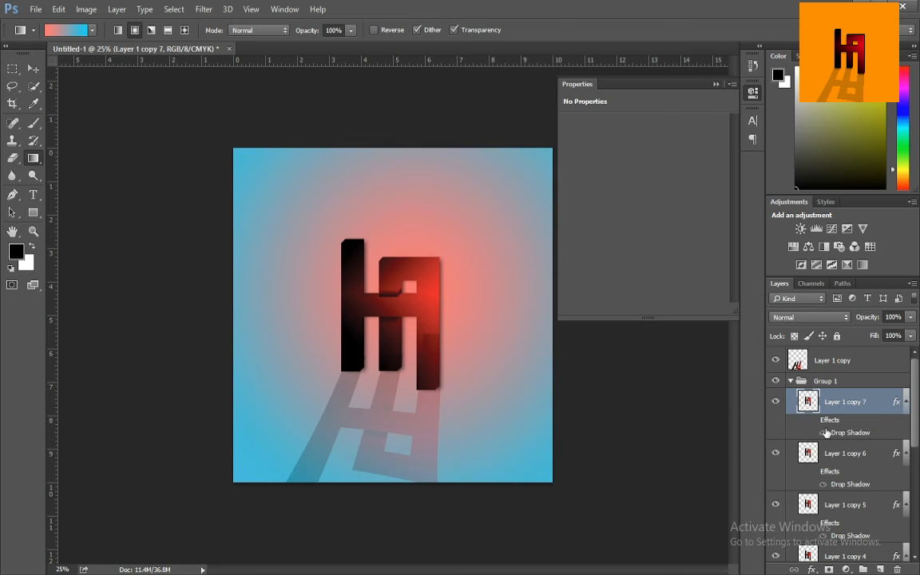
{"action": "left_click", "coordinate": [791, 381]}
{"action": "right_click", "coordinate": [823, 384]}
{"action": "left_click", "coordinate": [843, 36]}
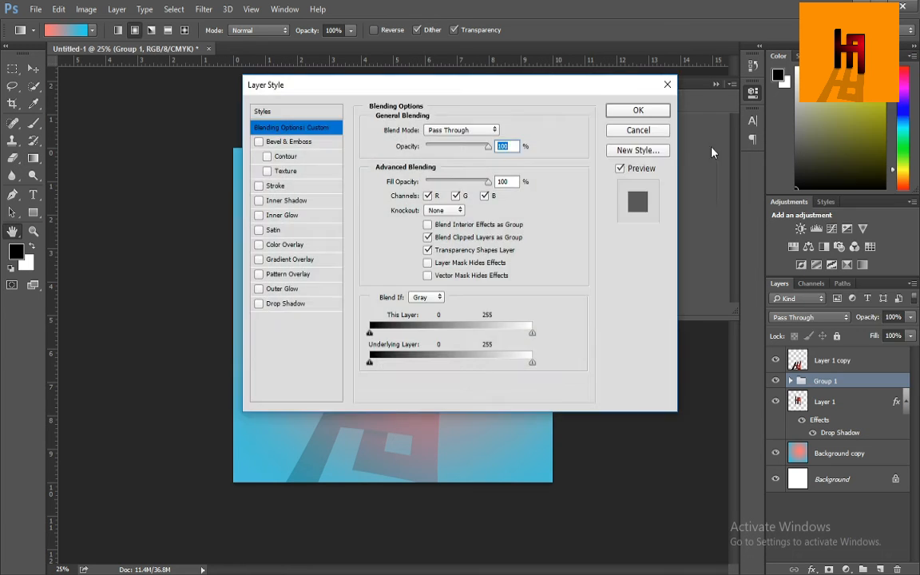
{"action": "left_click_drag", "start_coordinate": [615, 86], "coordinate": [758, 115]}
{"action": "left_click", "coordinate": [781, 160]}
Apply a black Color Overlay to Group 1 and place the group beneath Layer 1.
{"action": "right_click", "coordinate": [823, 383]}
{"action": "left_click", "coordinate": [847, 55]}
{"action": "left_click_drag", "start_coordinate": [591, 115], "coordinate": [834, 55]}
{"action": "left_click", "coordinate": [673, 216]}
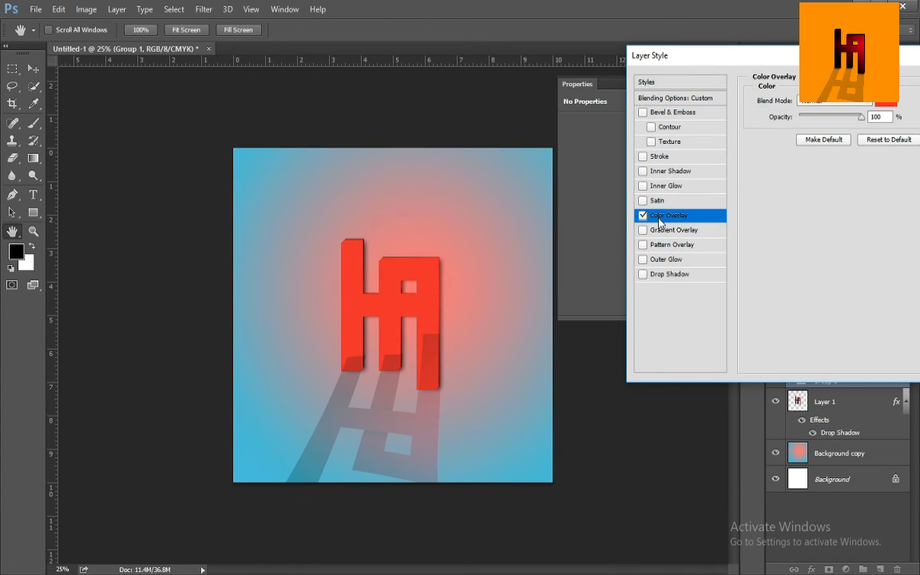
{"action": "left_click", "coordinate": [889, 104]}
{"action": "left_click", "coordinate": [546, 249]}
{"action": "key", "text": "Return"}
{"action": "key", "text": "Return"}
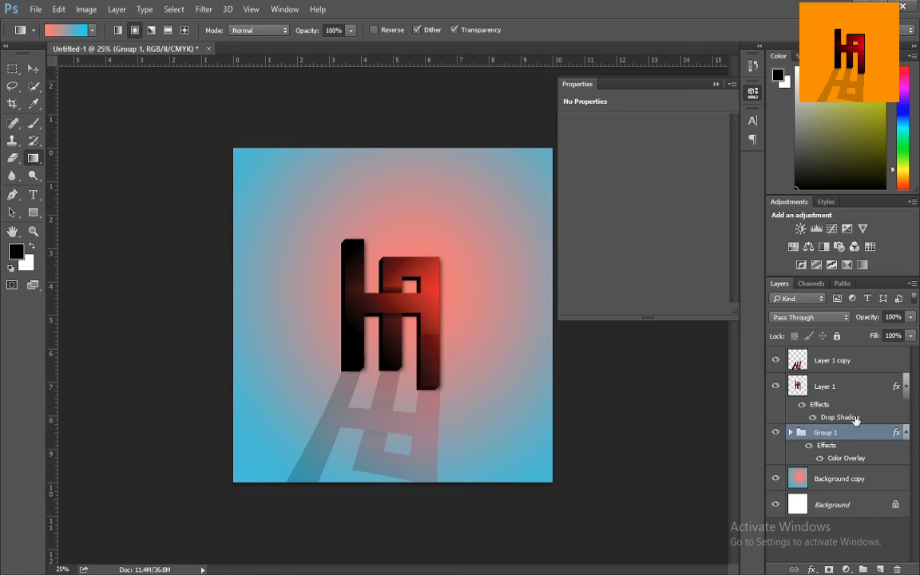
Free-transform Group 1, moving it right and up to X 1014 px, Y 975 px behind the logo.
{"action": "key", "text": "ctrl+t"}
{"action": "right_click", "coordinate": [416, 370]}
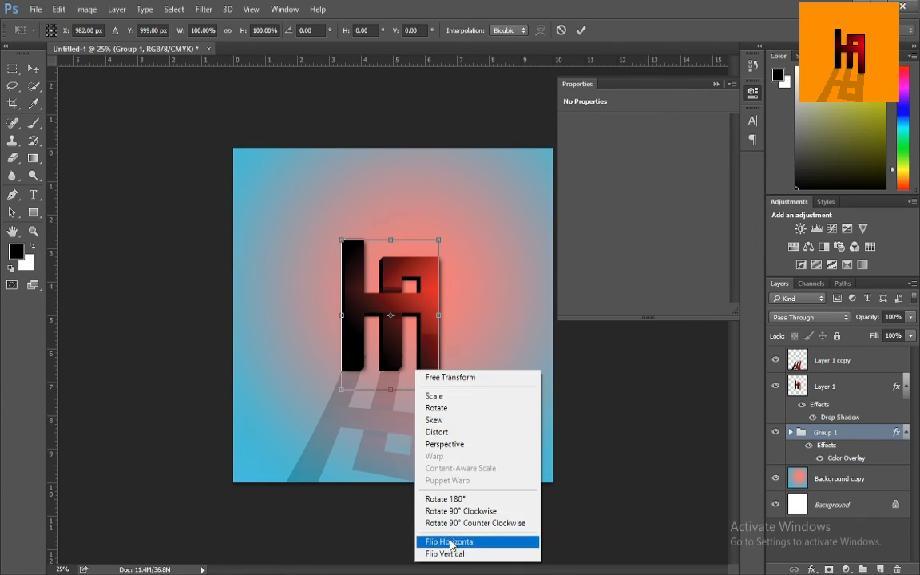
{"action": "left_click", "coordinate": [449, 543]}
{"action": "key", "text": "ctrl+z"}
{"action": "key", "text": "shift+Right"}
{"action": "key", "text": "shift+Right"}
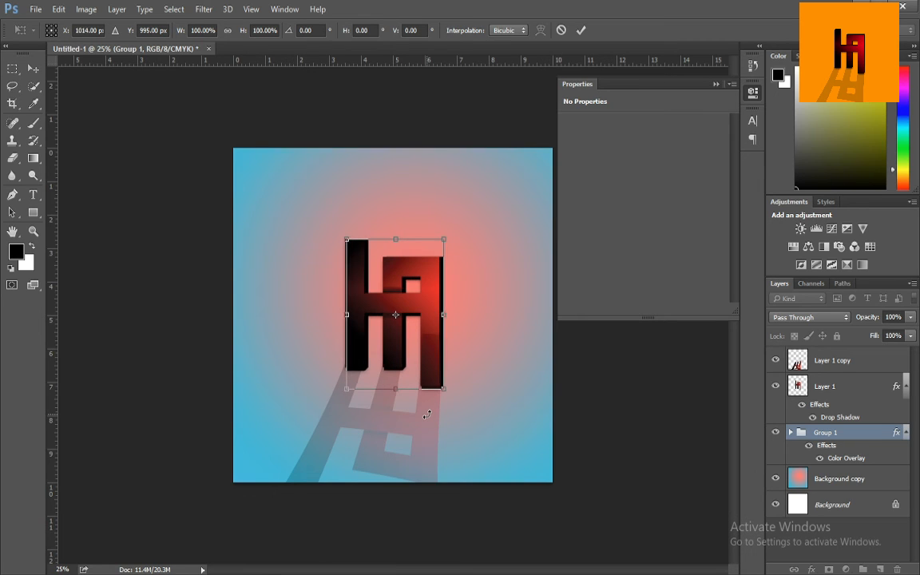
{"action": "key", "text": "Up"}
{"action": "key", "text": "Up"}
{"action": "key", "text": "Up"}
{"action": "key", "text": "Up"}
{"action": "key", "text": "Up"}
{"action": "key", "text": "Up"}
{"action": "key", "text": "Up"}
{"action": "key", "text": "Up"}
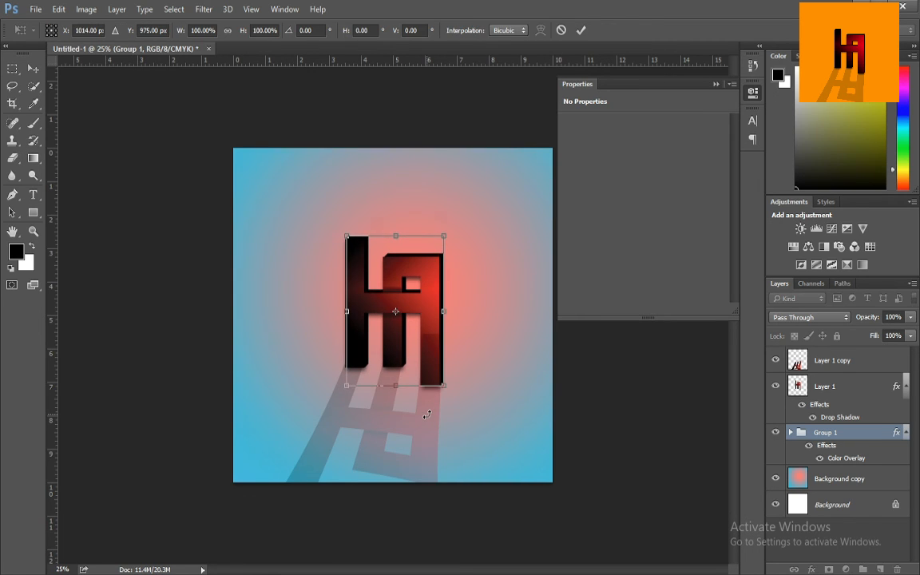
{"action": "key", "text": "Return"}
{"action": "key", "text": "g"}
{"action": "left_click", "coordinate": [717, 84]}
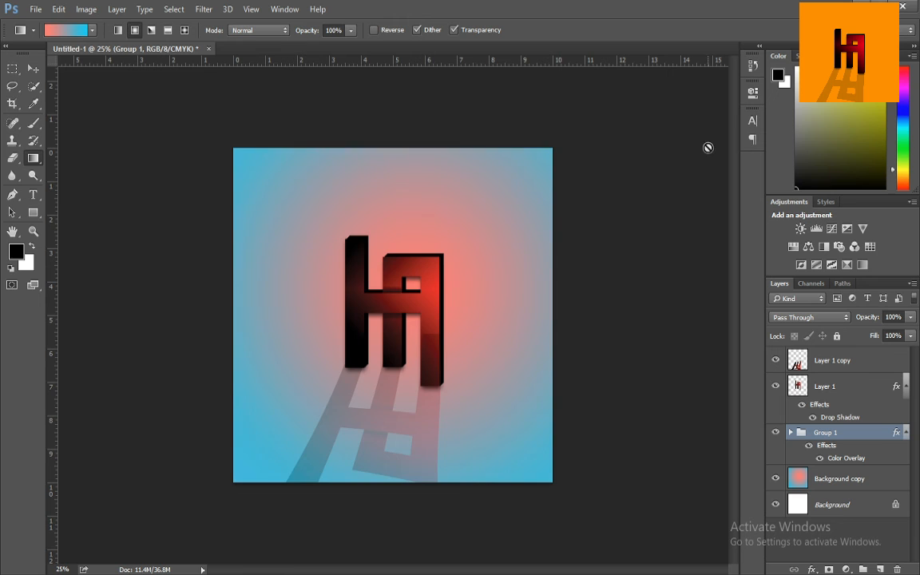
Delete the gradient-filled Background copy layer and duplicate the white Background layer.
{"action": "left_click", "coordinate": [775, 478]}
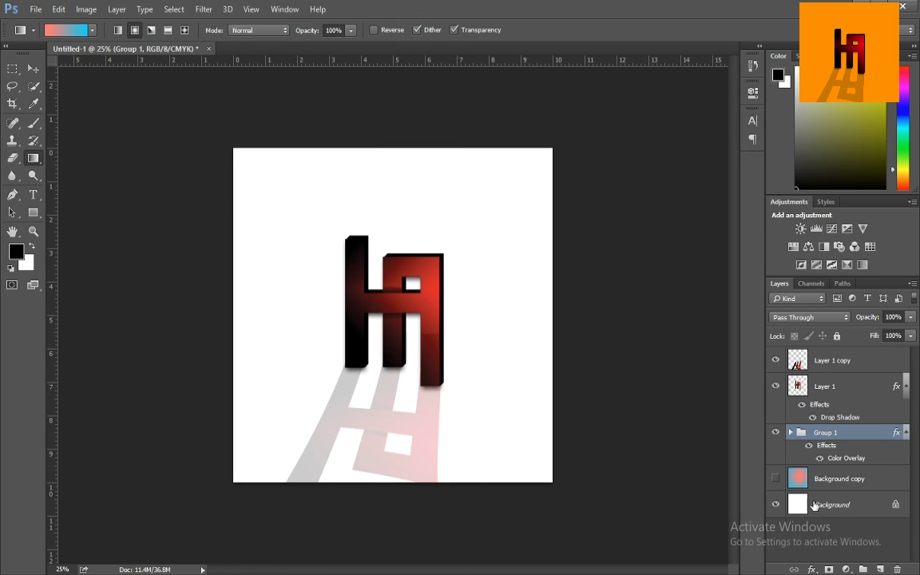
{"action": "left_click", "coordinate": [814, 505]}
{"action": "left_click", "coordinate": [775, 479]}
{"action": "left_click_drag", "start_coordinate": [808, 482], "coordinate": [897, 569]}
{"action": "left_click_drag", "start_coordinate": [835, 480], "coordinate": [880, 568]}
Apply an orange Color Overlay (#ff9000) to the new Background copy layer.
{"action": "right_click", "coordinate": [832, 473]}
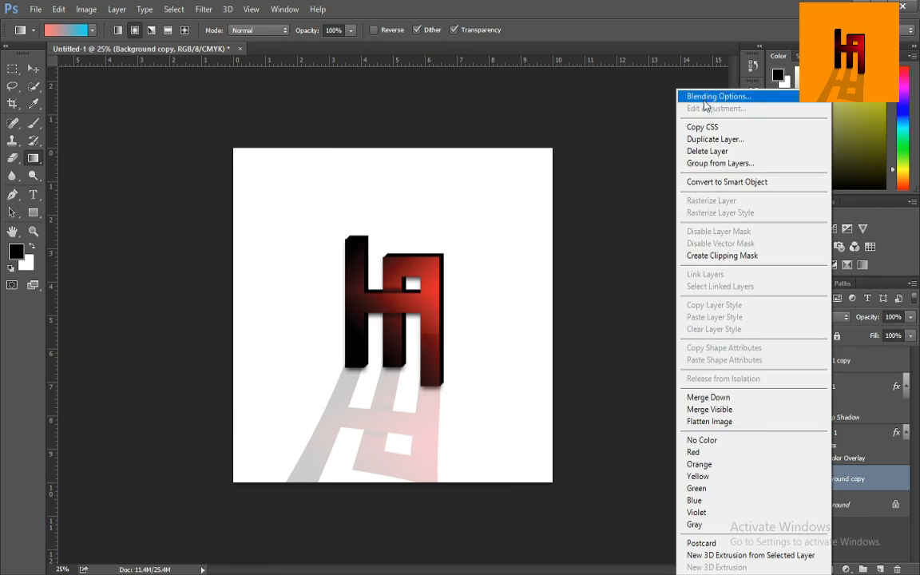
{"action": "left_click", "coordinate": [705, 99]}
{"action": "left_click", "coordinate": [597, 207]}
{"action": "left_click", "coordinate": [820, 94]}
{"action": "left_click", "coordinate": [724, 239]}
{"action": "left_click", "coordinate": [707, 78]}
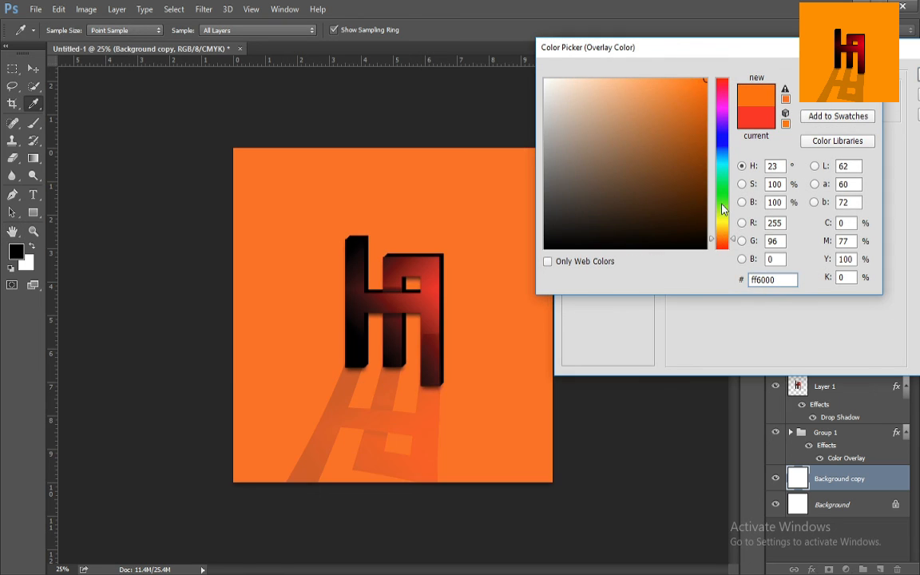
{"action": "left_click_drag", "start_coordinate": [723, 209], "coordinate": [727, 239]}
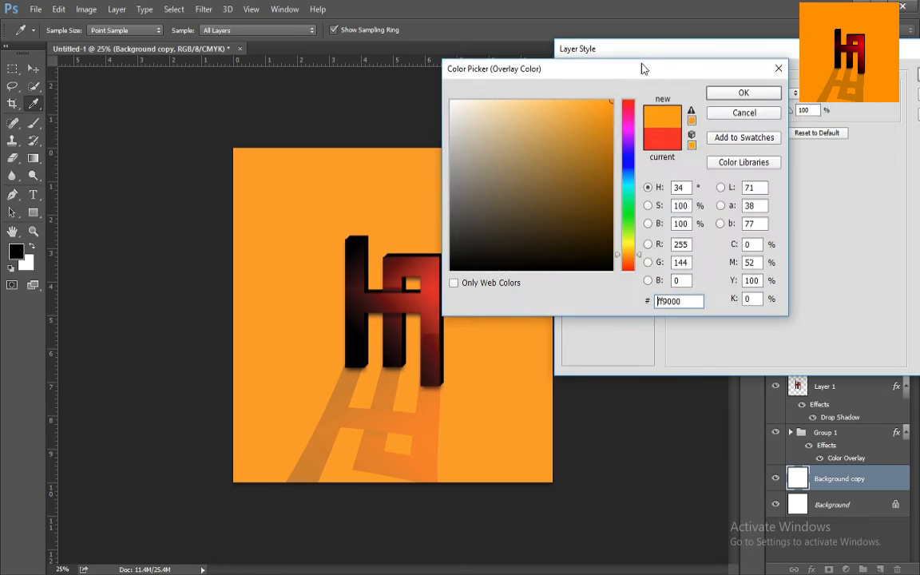
{"action": "left_click", "coordinate": [739, 93]}
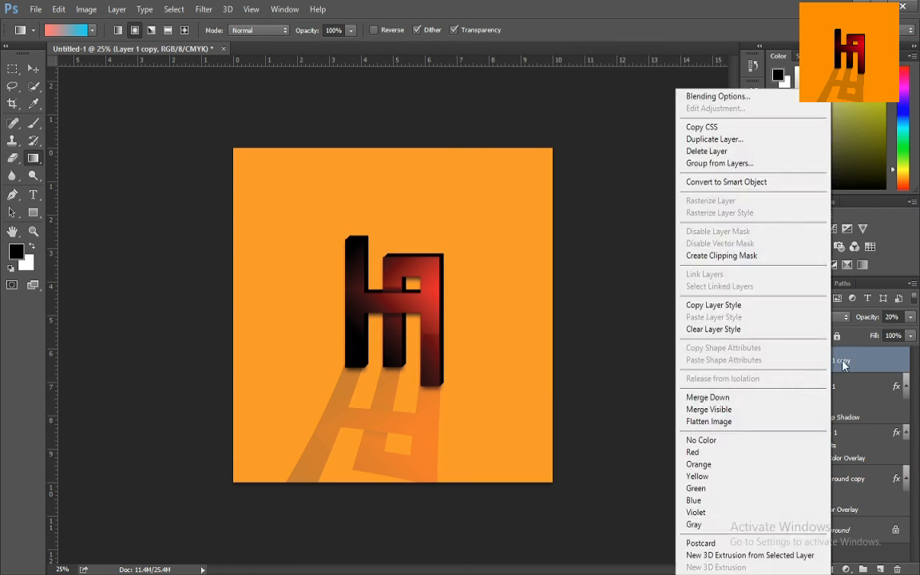
Apply a black Color Overlay to the slanted cast shadow on Layer 1 copy.
{"action": "left_click", "coordinate": [704, 97]}
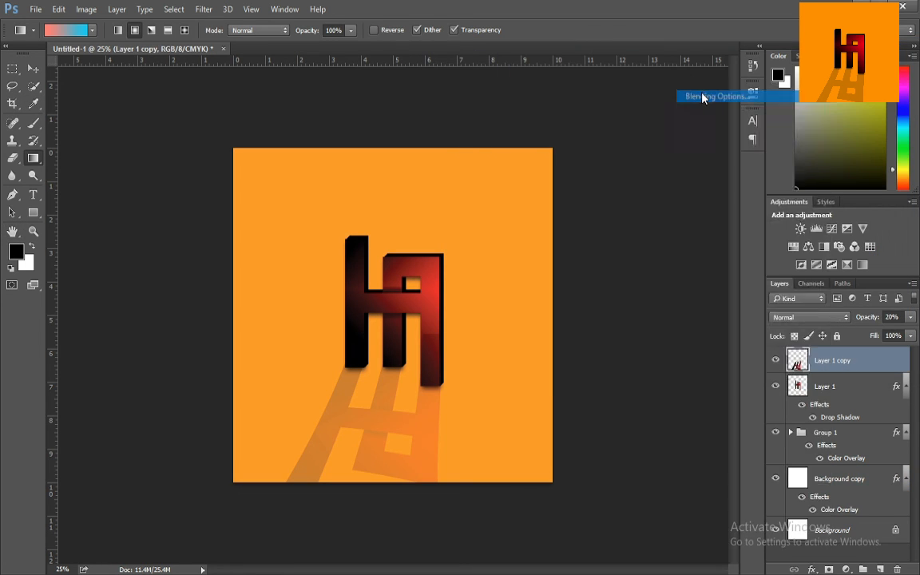
{"action": "left_click", "coordinate": [538, 222]}
{"action": "left_click", "coordinate": [731, 103]}
{"action": "left_click", "coordinate": [452, 269]}
{"action": "left_click", "coordinate": [744, 93]}
{"action": "left_click", "coordinate": [866, 83]}
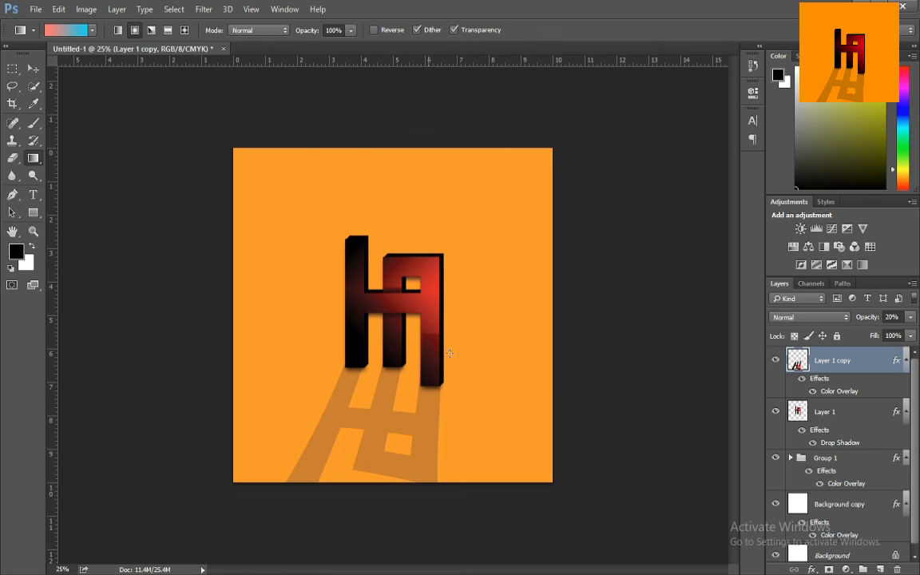
Erase the part of the cast shadow on Layer 1 copy that overlaps the logo's right leg.
{"action": "key", "text": "e"}
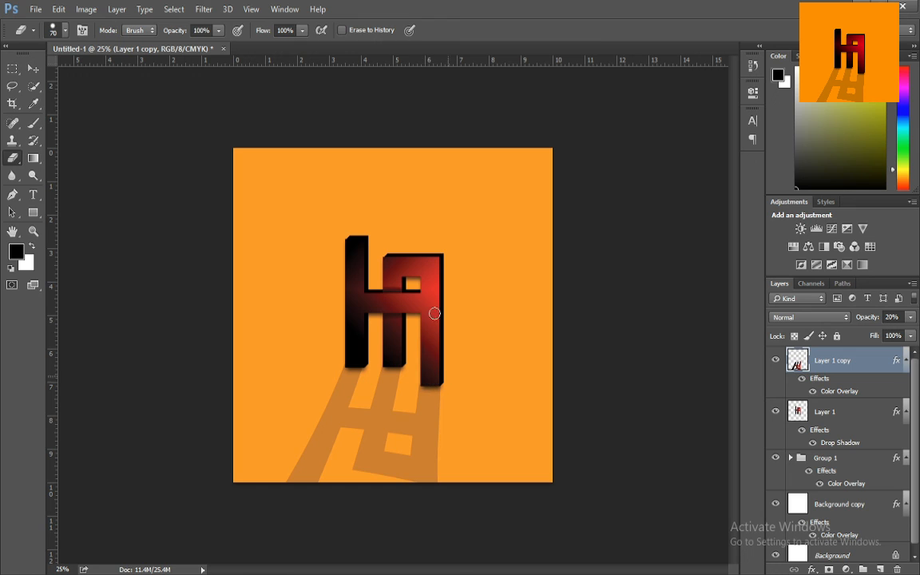
Free-transform Group 1 and nudge it left to X 1006 px.
{"action": "left_click", "coordinate": [835, 458]}
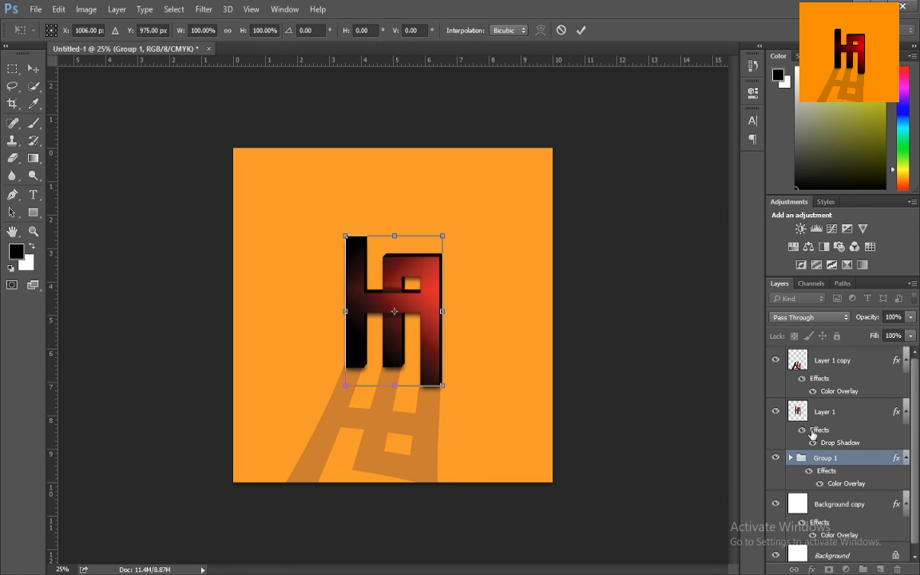